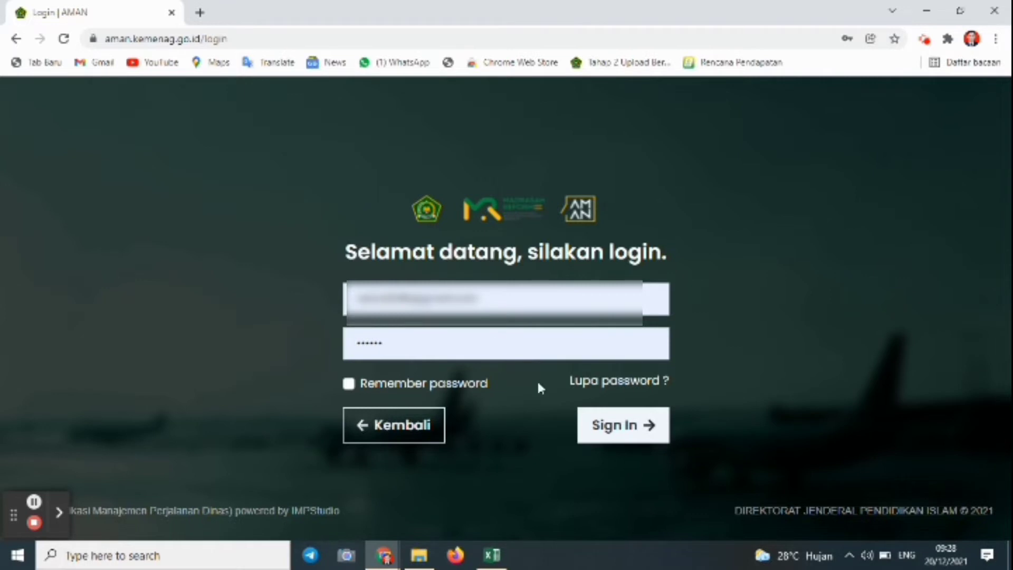
- Sign in with the filled-in credentials and look over the account's profile data down to the address section
{"action": "left_click", "coordinate": [616, 428]}
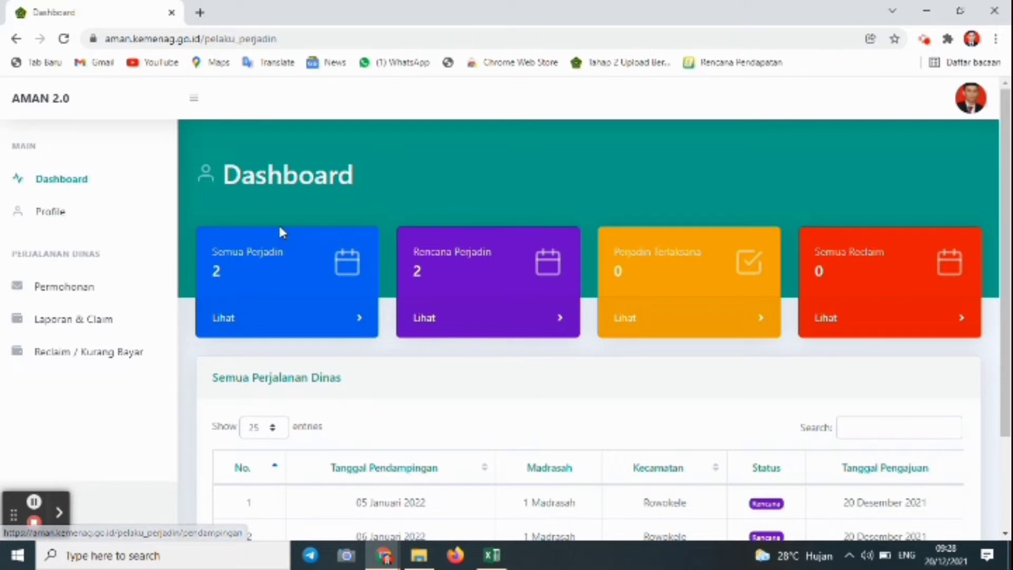
{"action": "left_click", "coordinate": [61, 220]}
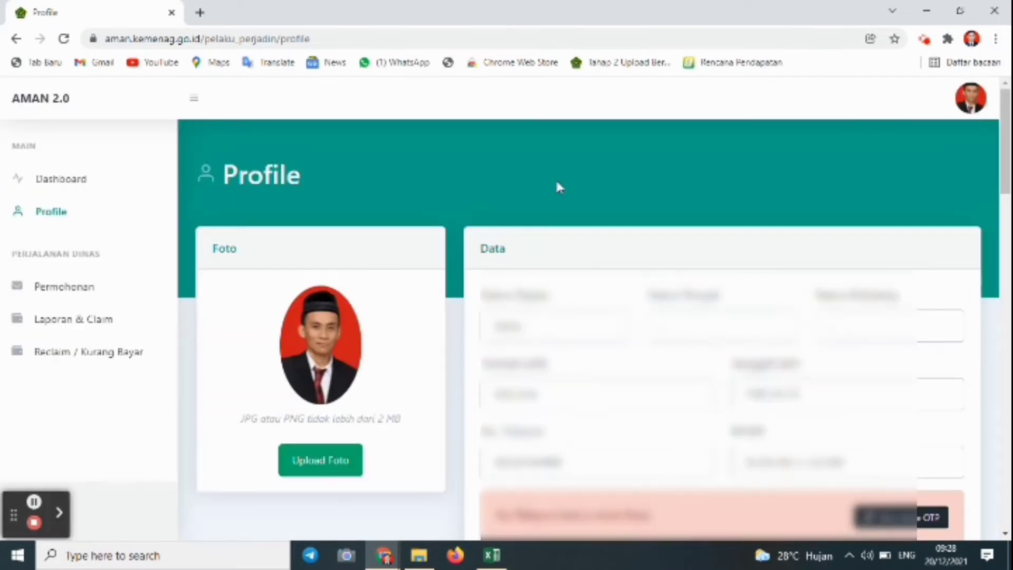
{"action": "left_click_drag", "start_coordinate": [1005, 180], "coordinate": [1005, 358]}
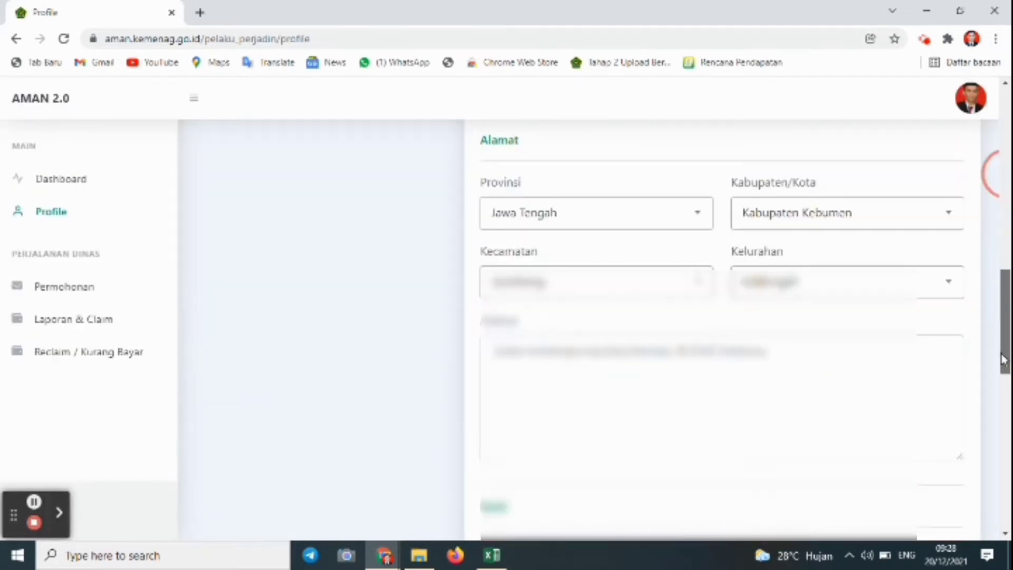
- Open the form for adding a new assistance request from the Permohonan Pendampingan list
{"action": "left_click", "coordinate": [64, 286]}
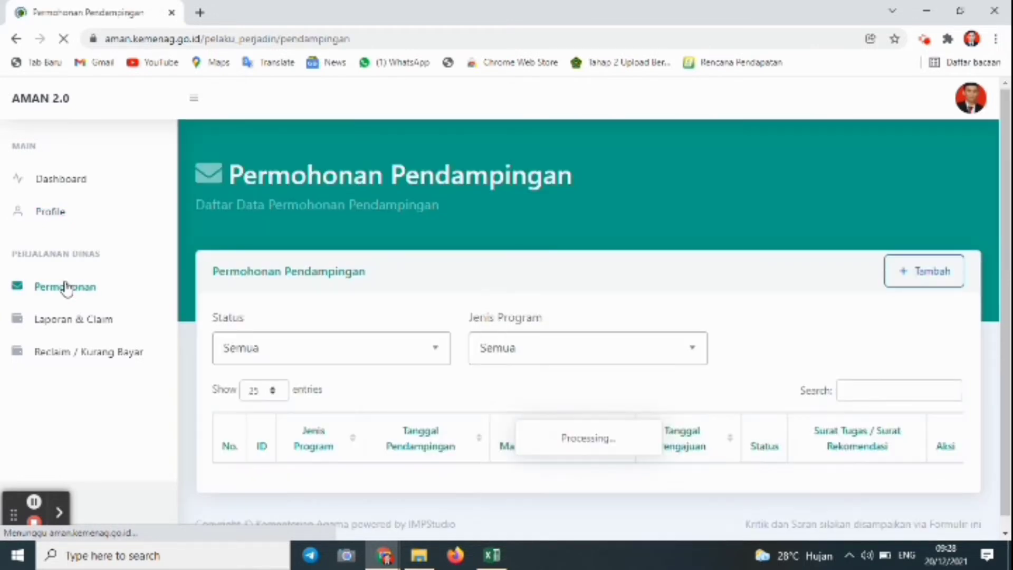
{"action": "left_click", "coordinate": [69, 179]}
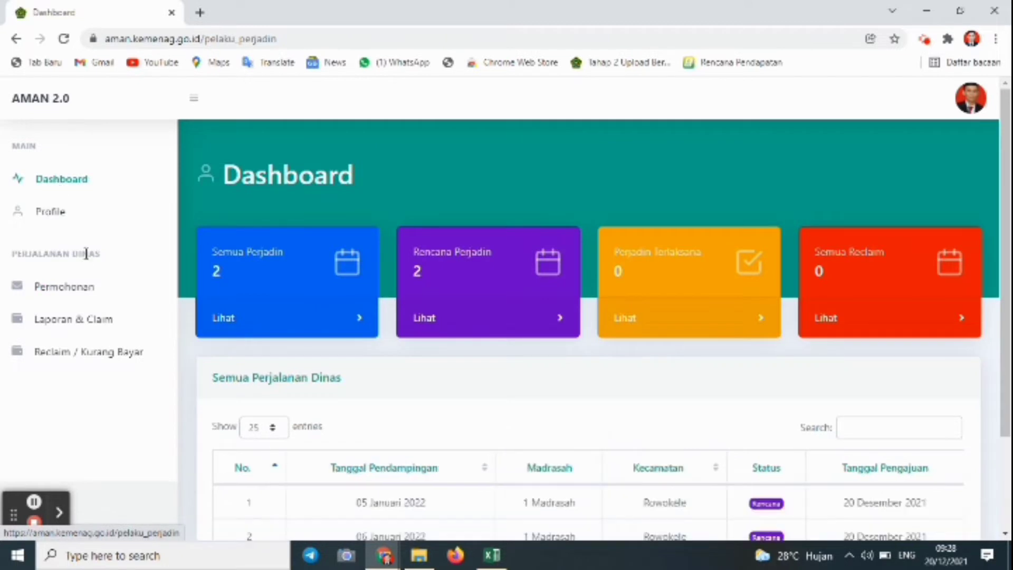
{"action": "left_click", "coordinate": [77, 291]}
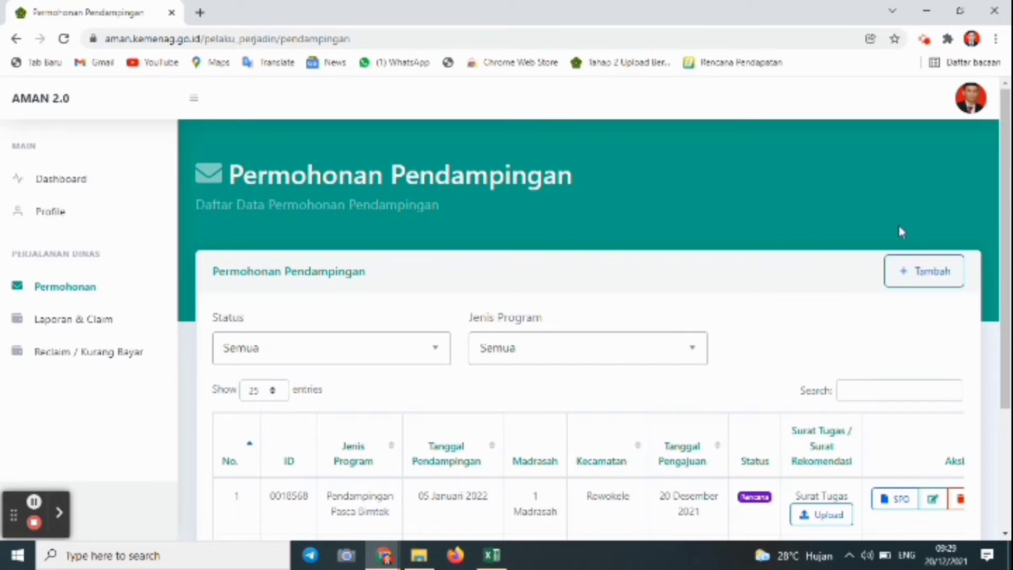
{"action": "left_click", "coordinate": [921, 274]}
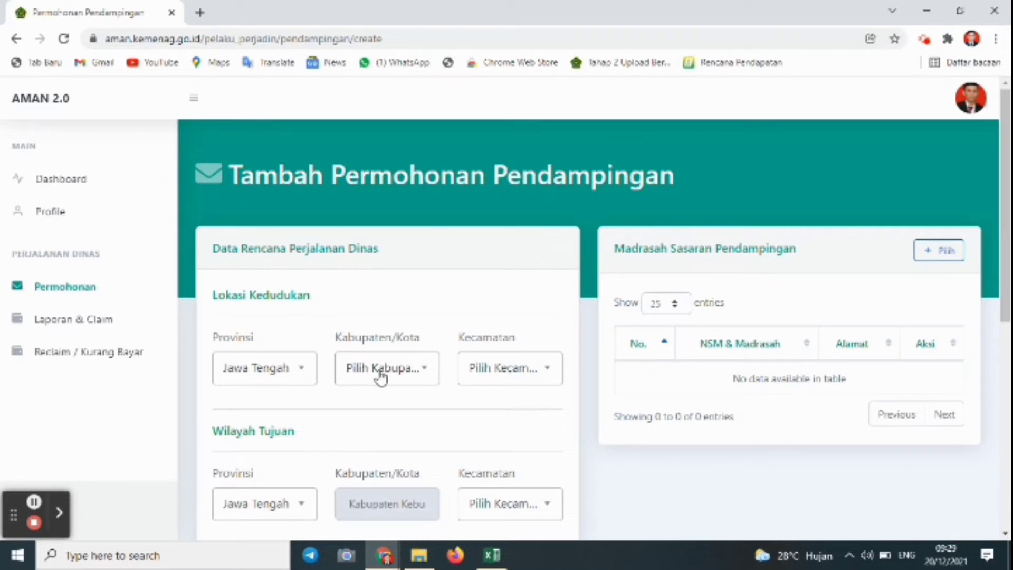
- Set the Lokasi Kedudukan to Kabupaten Kebumen and Kecamatan Gombong
{"action": "left_click", "coordinate": [397, 373]}
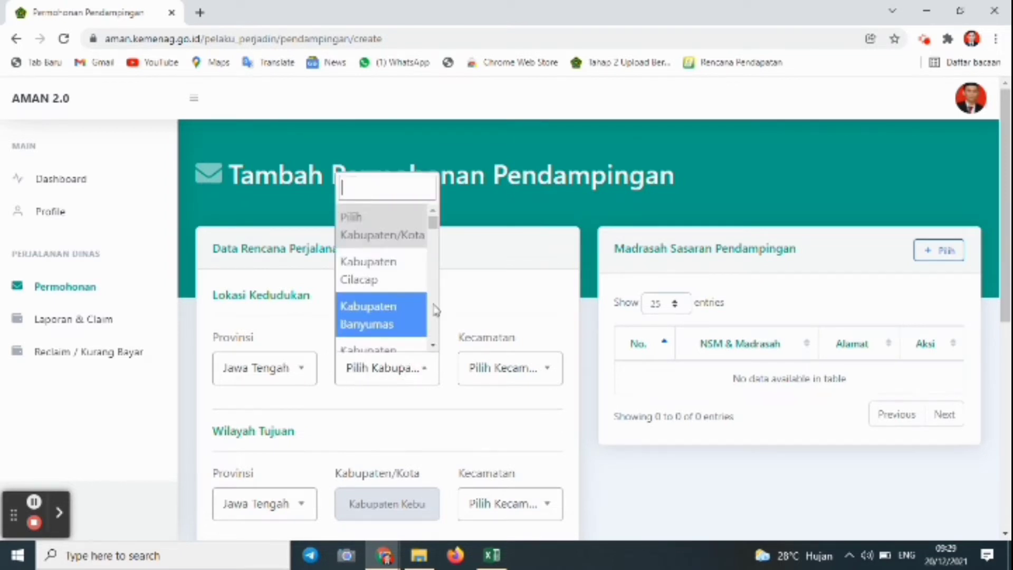
{"action": "scroll", "coordinate": [417, 275], "scroll_direction": "down", "scroll_amount": 2}
{"action": "scroll", "coordinate": [433, 346], "scroll_direction": "down", "scroll_amount": 1}
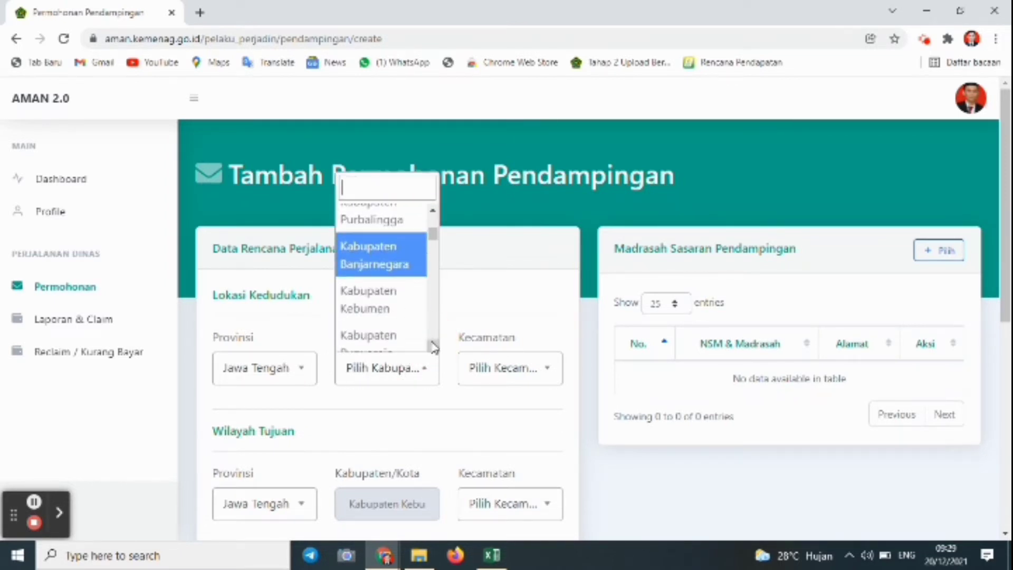
{"action": "left_click", "coordinate": [401, 316]}
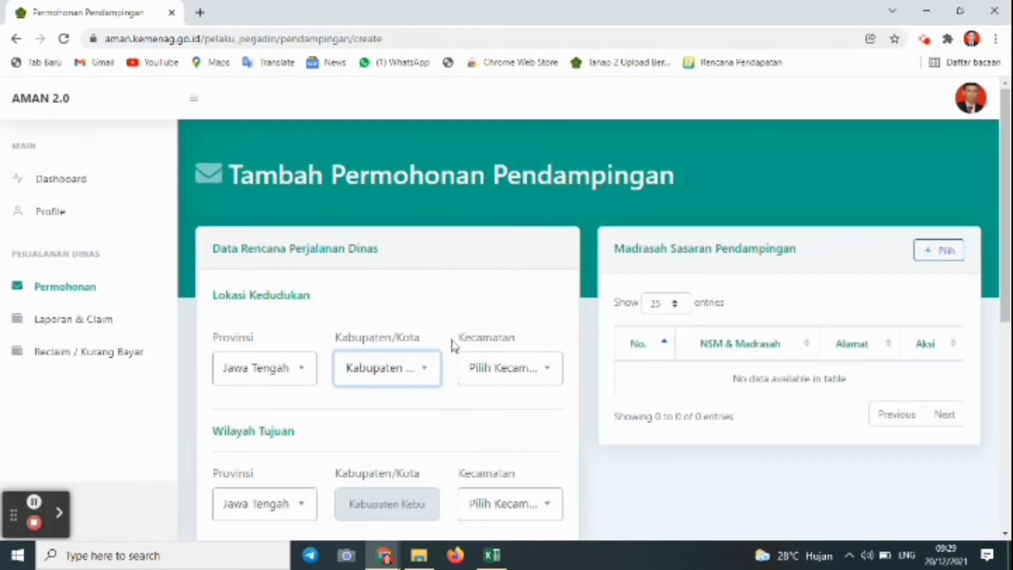
{"action": "left_click", "coordinate": [520, 377]}
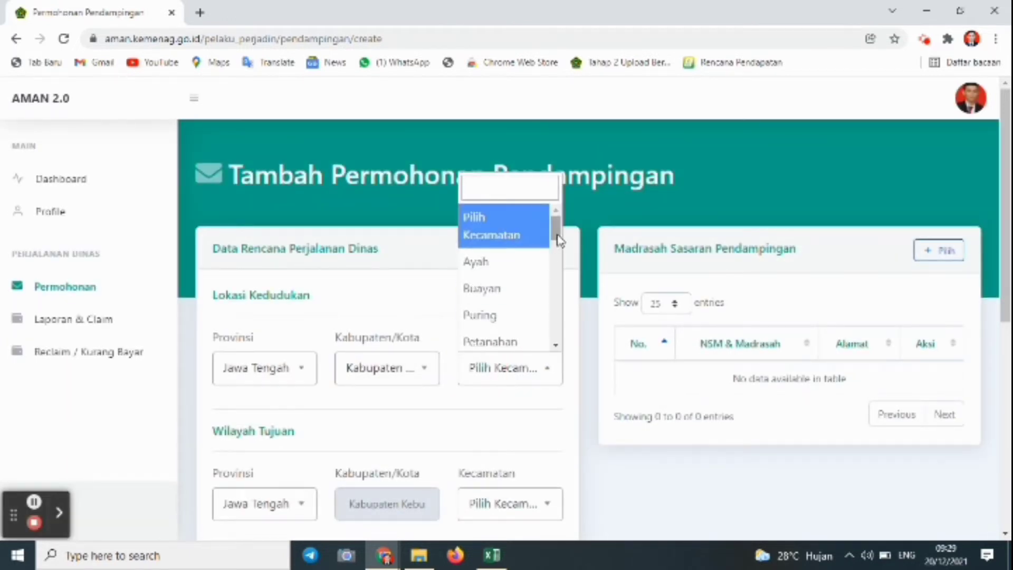
{"action": "left_click_drag", "start_coordinate": [557, 231], "coordinate": [555, 322]}
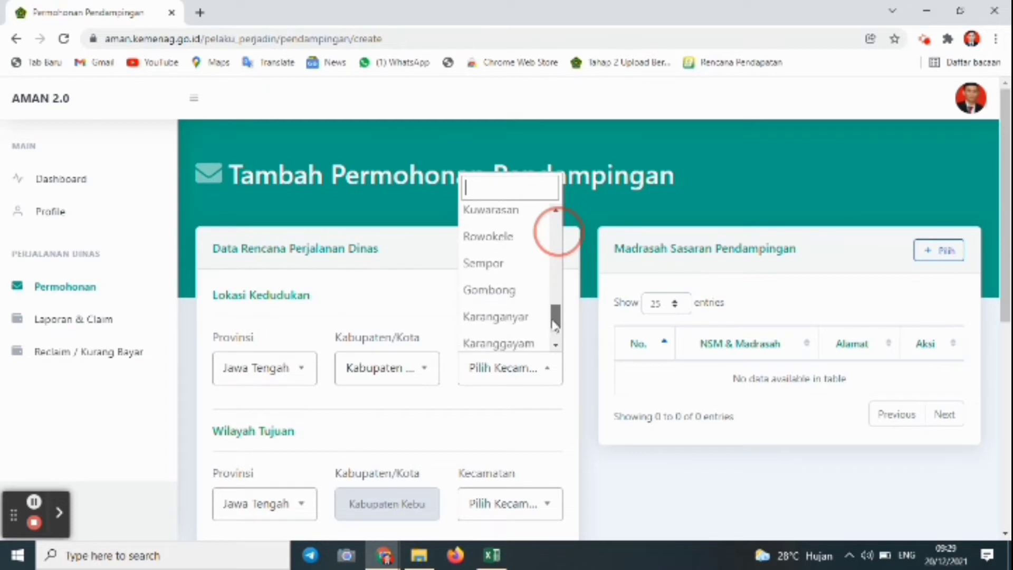
{"action": "left_click", "coordinate": [510, 289]}
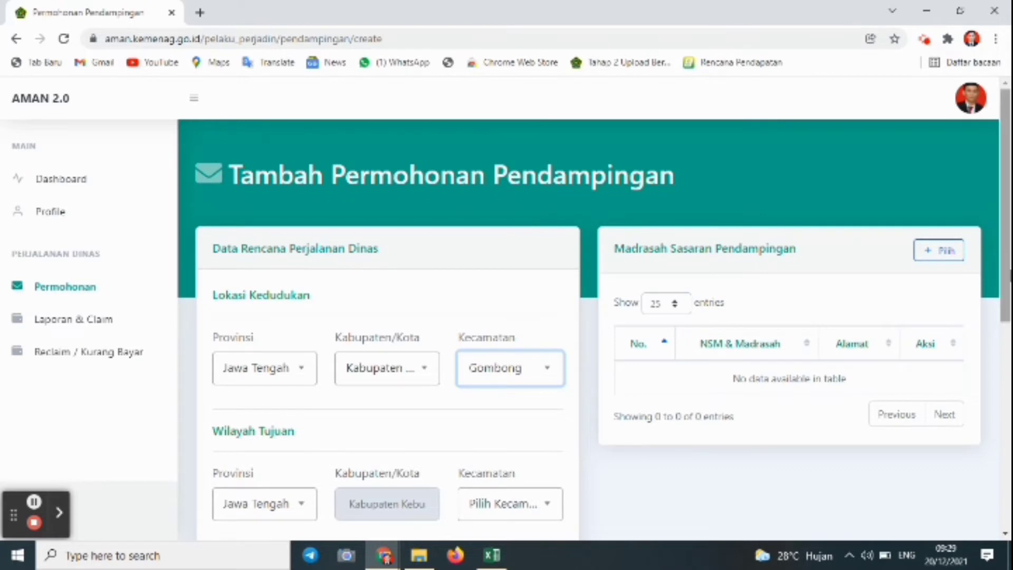
- Check the target district in the Excel schedule and set the Wilayah Tujuan Kecamatan to Buluspesantren
{"action": "left_click_drag", "start_coordinate": [1006, 266], "coordinate": [1005, 361]}
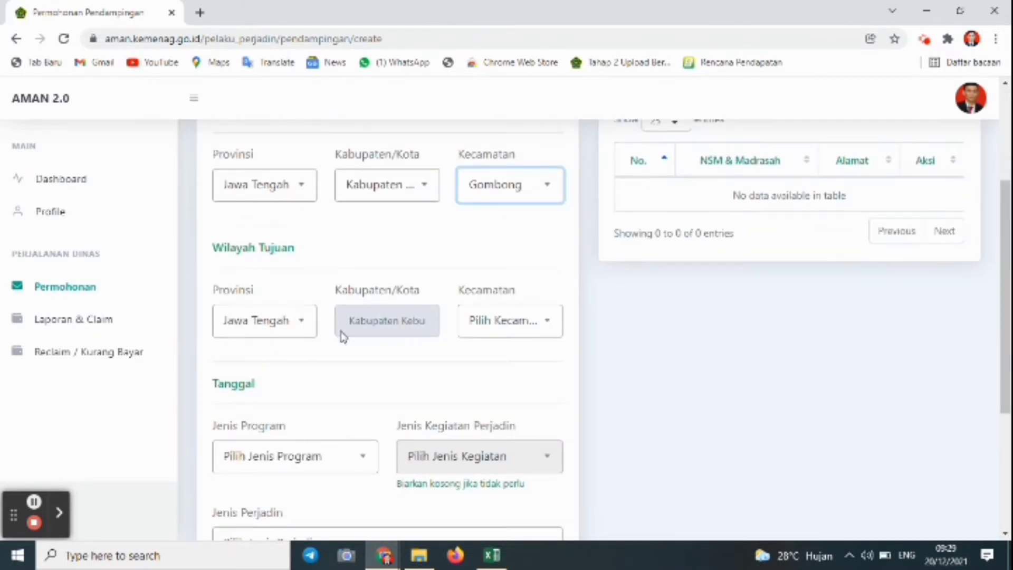
{"action": "left_click", "coordinate": [521, 326]}
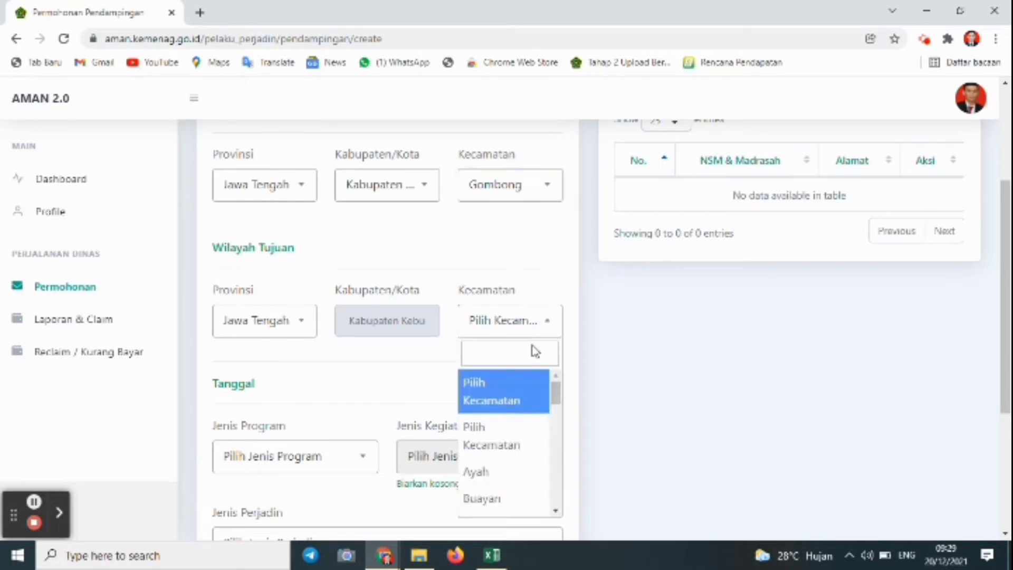
{"action": "left_click", "coordinate": [554, 404]}
{"action": "scroll", "coordinate": [554, 404], "scroll_direction": "down", "scroll_amount": 3}
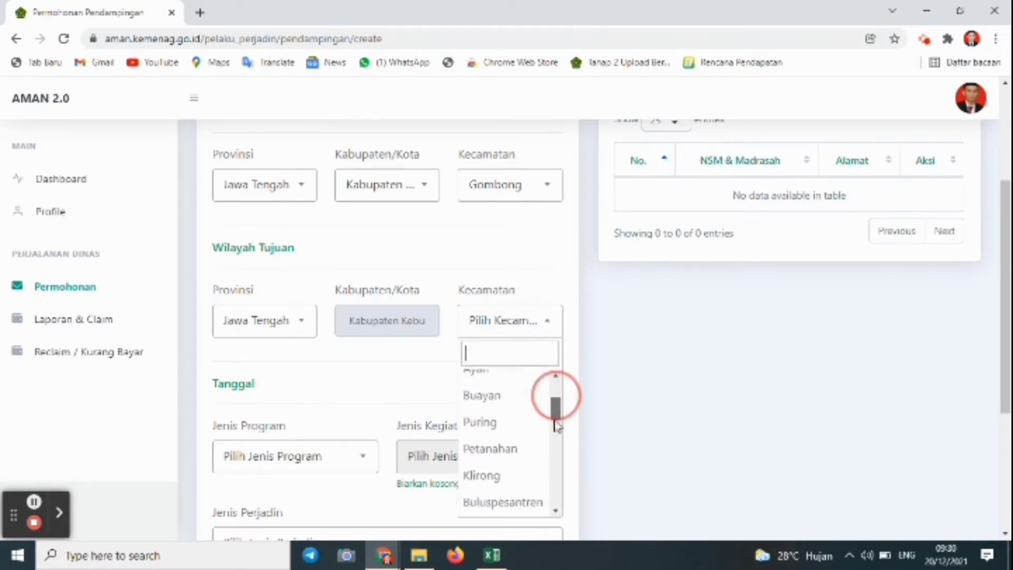
{"action": "left_click", "coordinate": [492, 555]}
{"action": "left_click", "coordinate": [491, 555]}
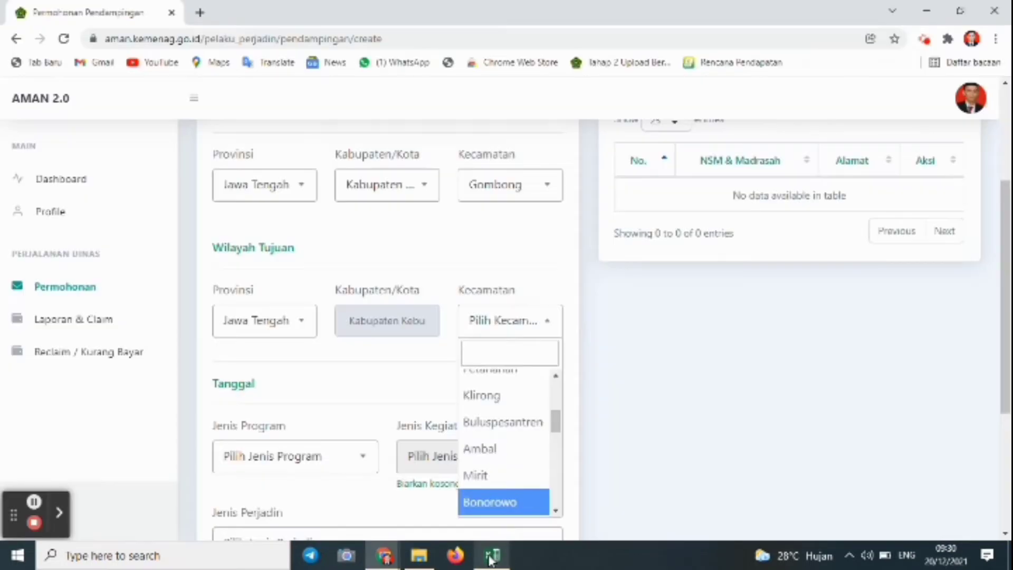
{"action": "left_click", "coordinate": [532, 422]}
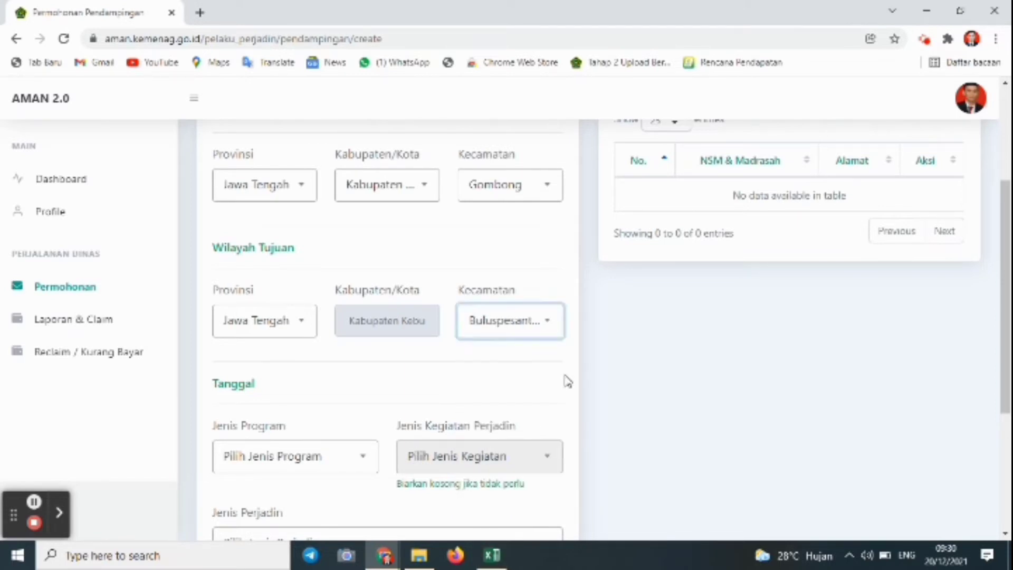
- Set the Jenis Program to Pendampingan Pasca Bimtek and the Jenis Perjadin to Sehari
{"action": "left_click", "coordinate": [356, 459]}
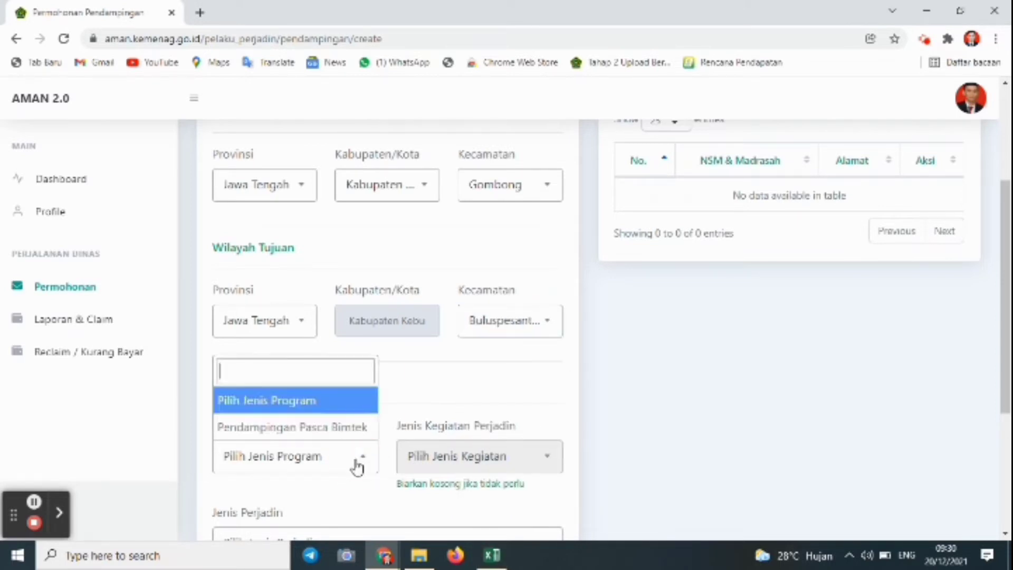
{"action": "left_click", "coordinate": [339, 437]}
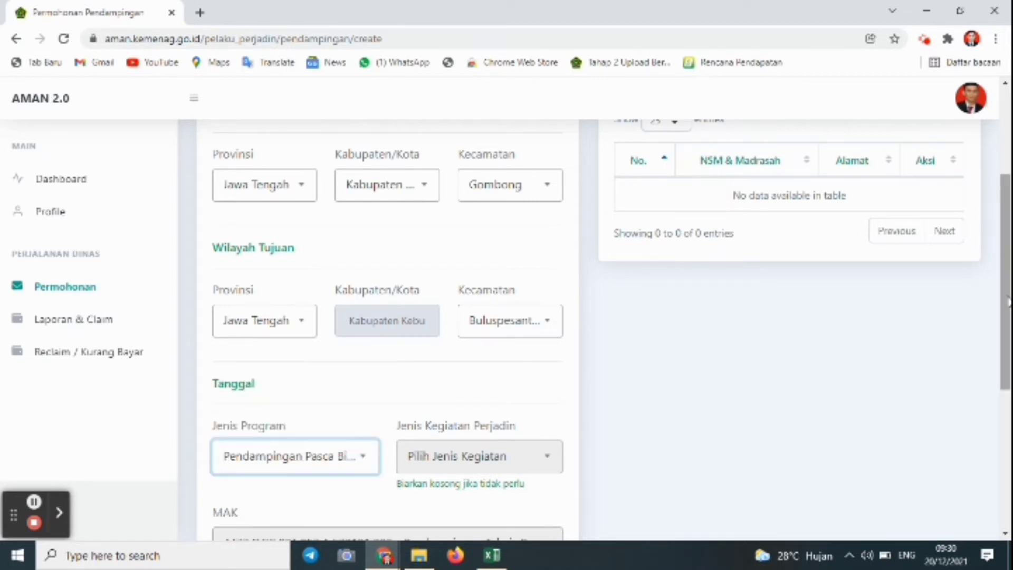
{"action": "left_click_drag", "start_coordinate": [1005, 303], "coordinate": [1004, 393]}
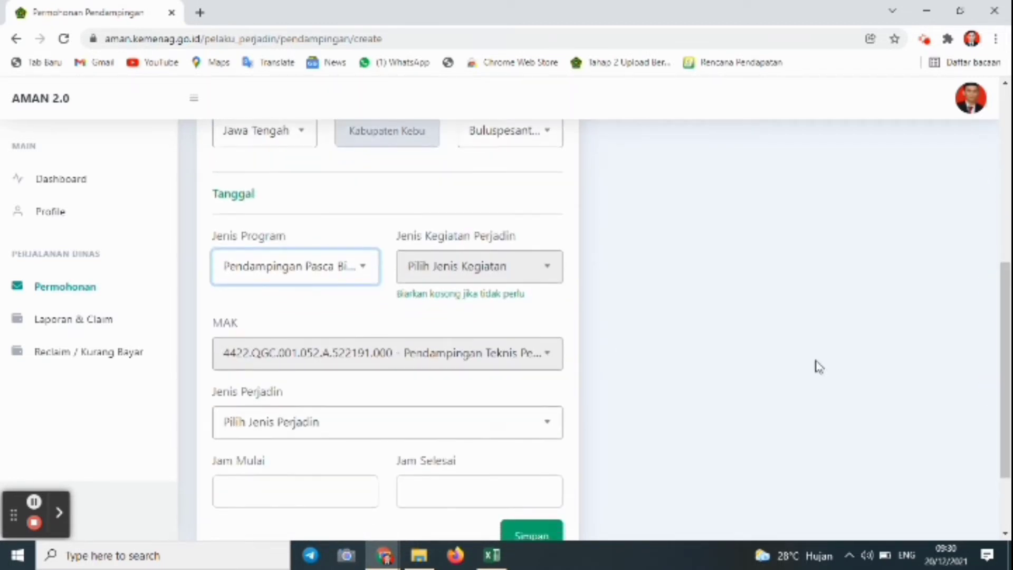
{"action": "left_click", "coordinate": [497, 437]}
{"action": "left_click", "coordinate": [348, 370]}
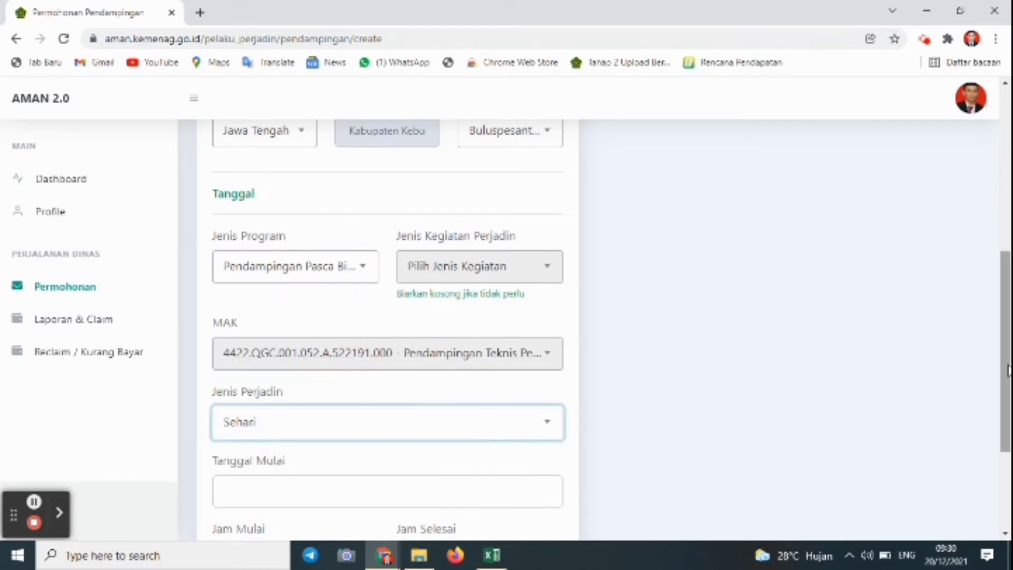
- Look up the visit date in the Excel schedule and set the Tanggal Mulai to 2022-01-08
{"action": "left_click_drag", "start_coordinate": [1006, 371], "coordinate": [996, 425]}
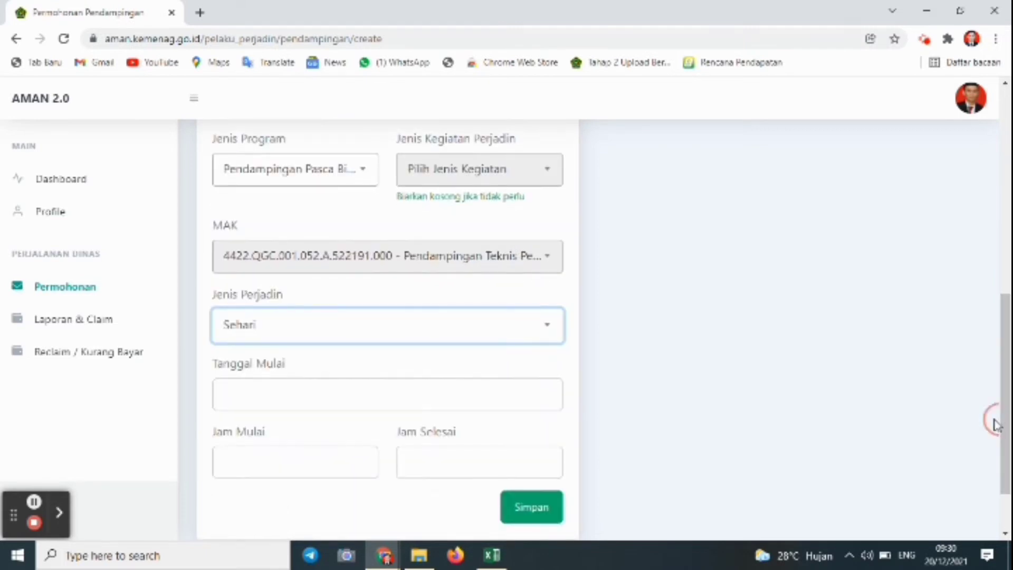
{"action": "left_click", "coordinate": [492, 555]}
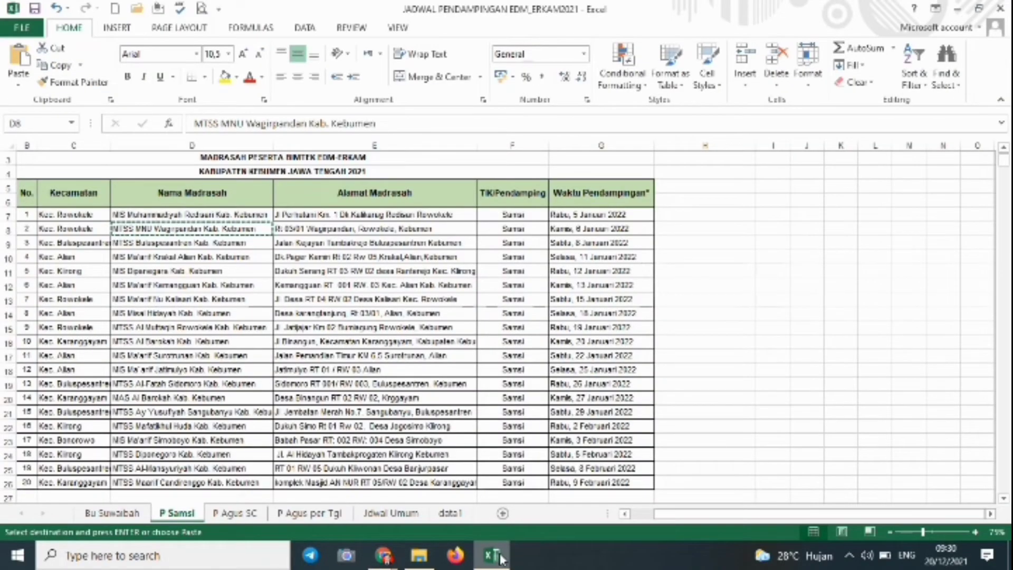
{"action": "left_click", "coordinate": [500, 558]}
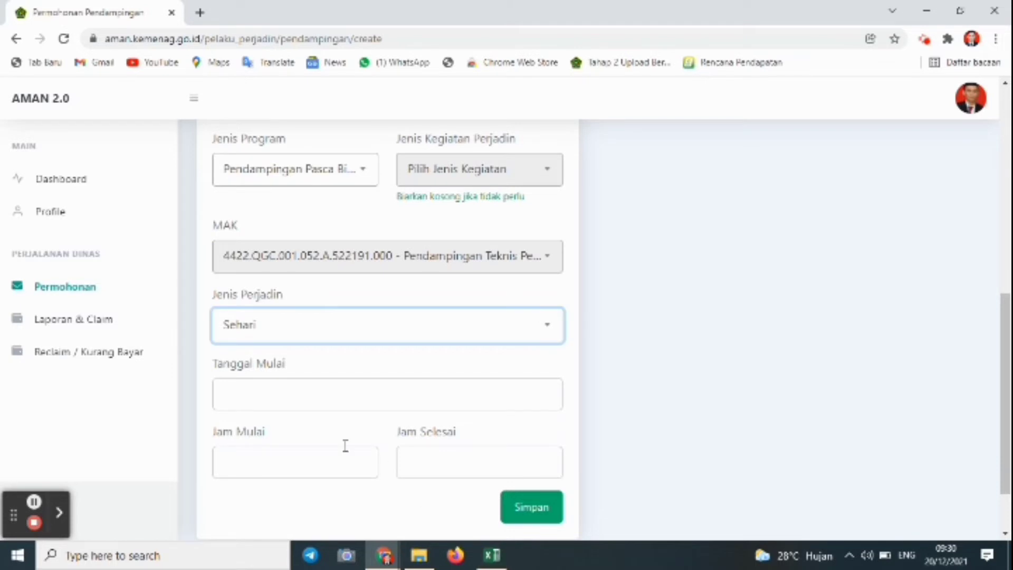
{"action": "left_click", "coordinate": [261, 395]}
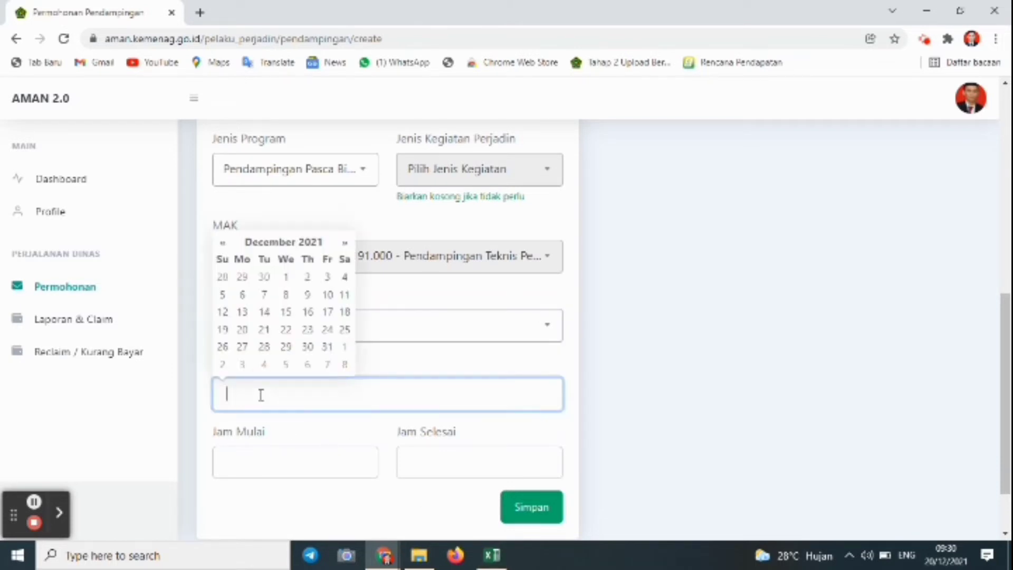
{"action": "left_click", "coordinate": [343, 243]}
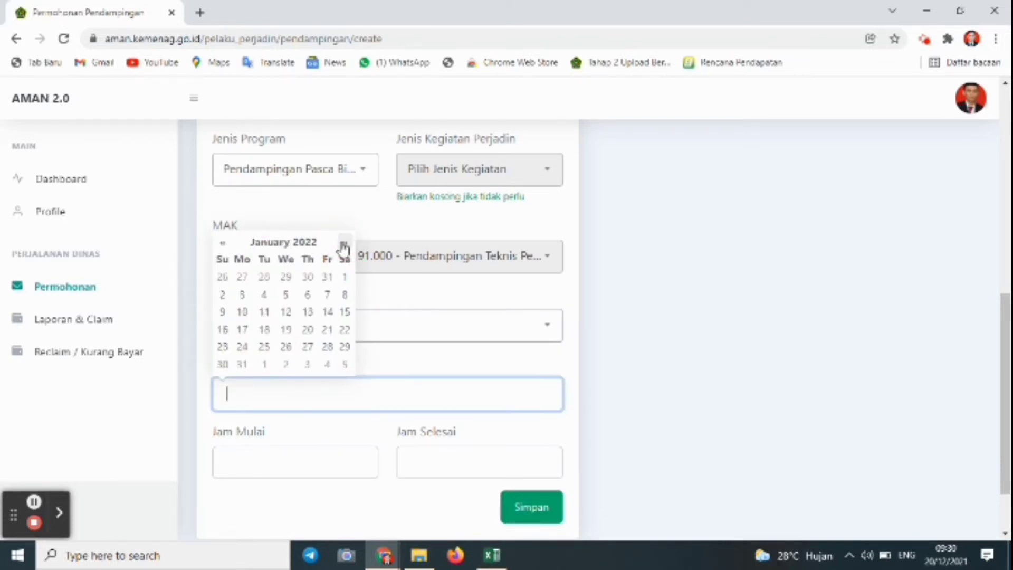
{"action": "left_click", "coordinate": [345, 294]}
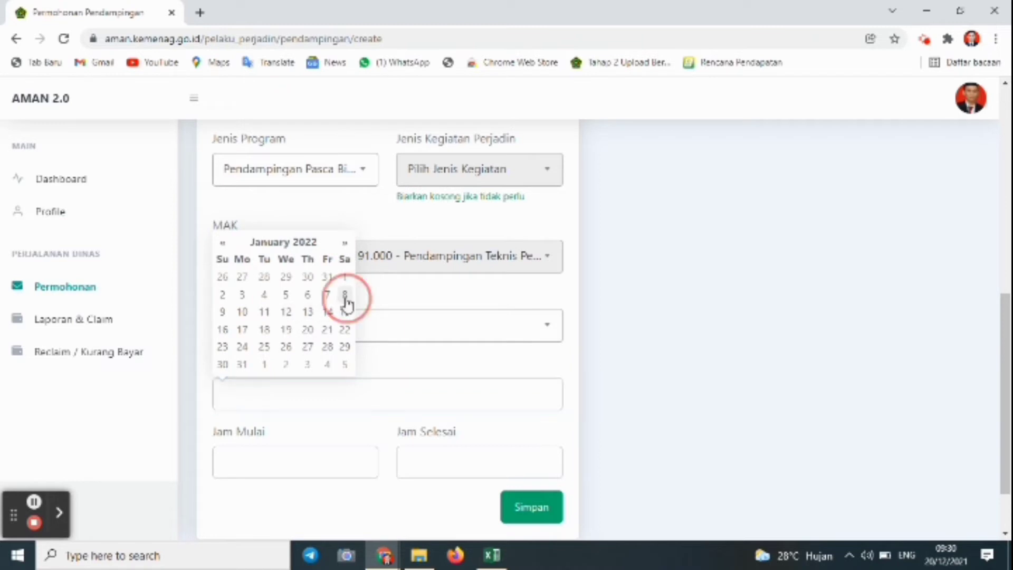
- Set the Jam Mulai to 09:00 and the Jam Selesai to 16:00
{"action": "left_click", "coordinate": [266, 462]}
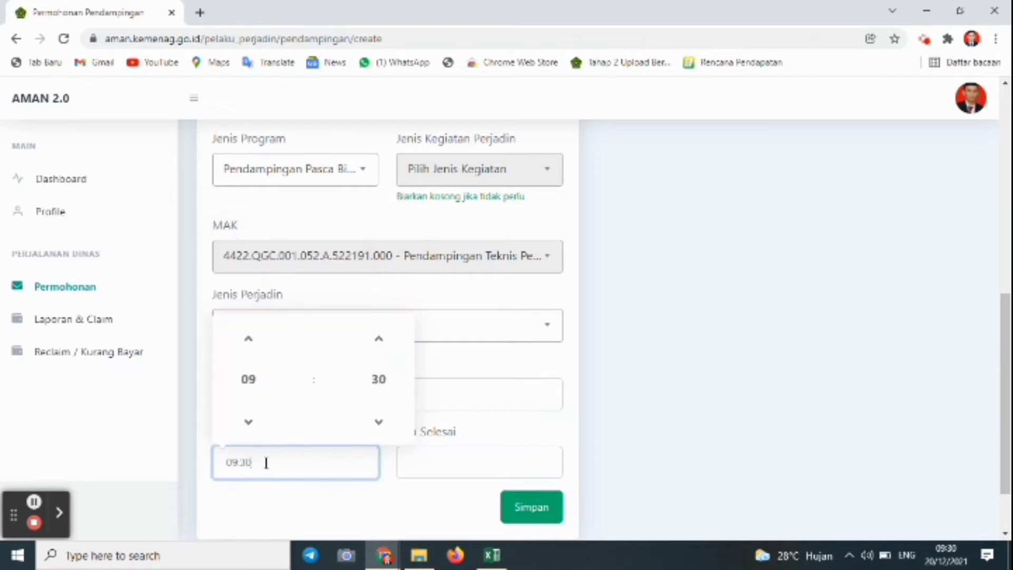
{"action": "left_click", "coordinate": [380, 422]}
{"action": "left_click", "coordinate": [454, 456]}
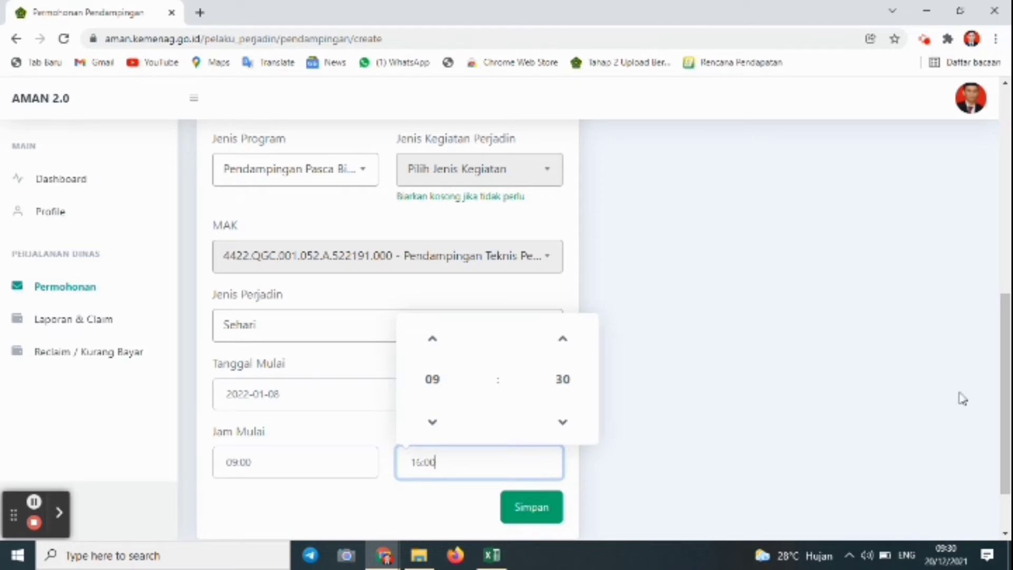
{"action": "left_click_drag", "start_coordinate": [1008, 401], "coordinate": [1006, 393]}
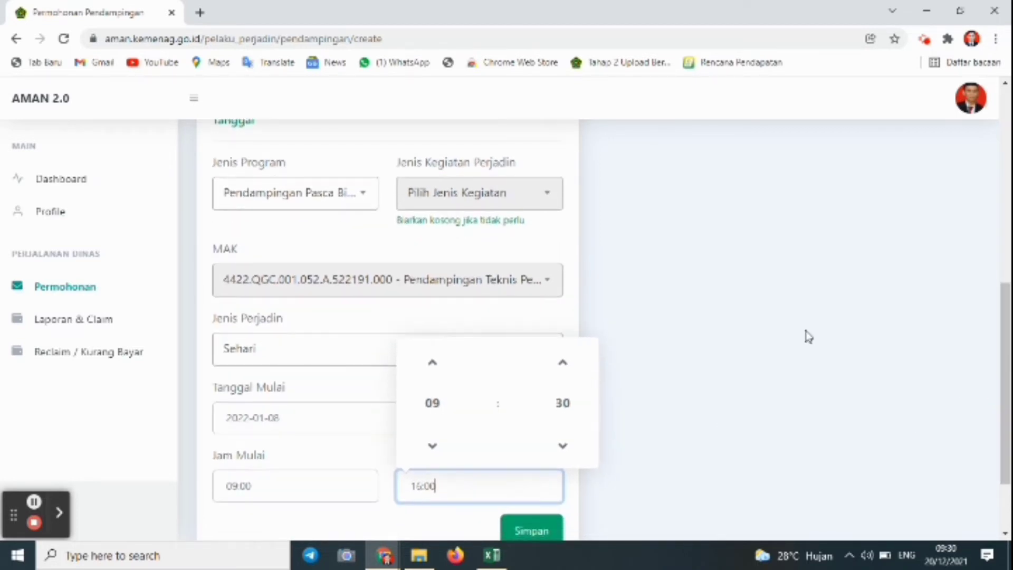
{"action": "left_click", "coordinate": [482, 314]}
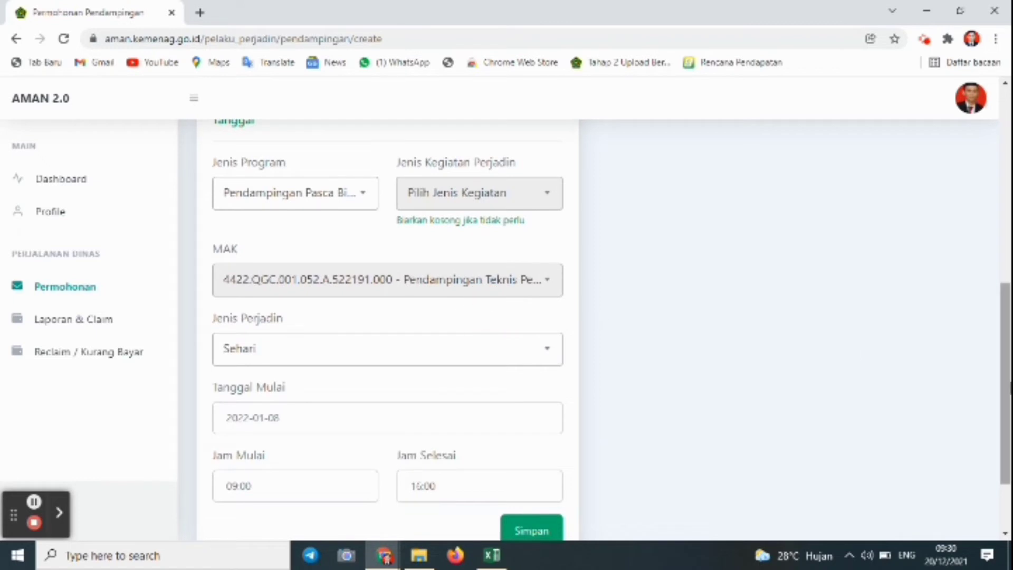
- Open the target madrasah selection and search the madrasahs for MTS
{"action": "scroll", "coordinate": [997, 388], "scroll_direction": "up", "scroll_amount": 8}
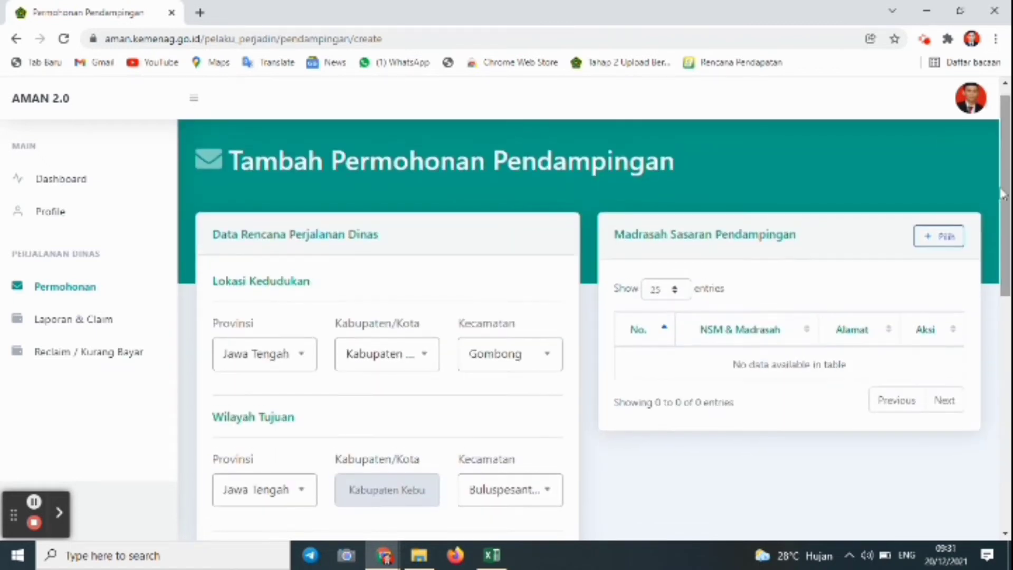
{"action": "left_click", "coordinate": [937, 237]}
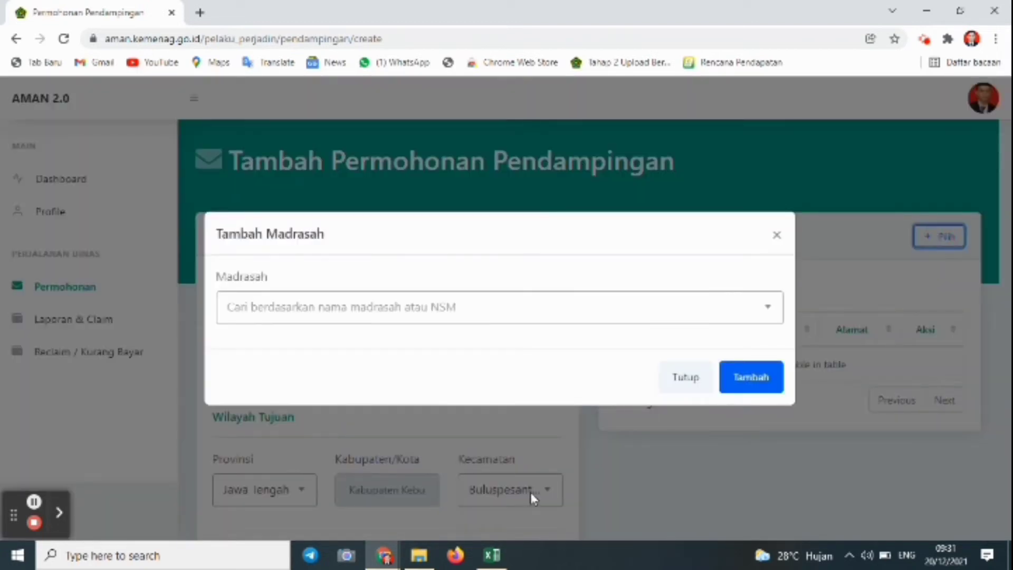
{"action": "left_click", "coordinate": [495, 560]}
{"action": "left_click", "coordinate": [496, 562]}
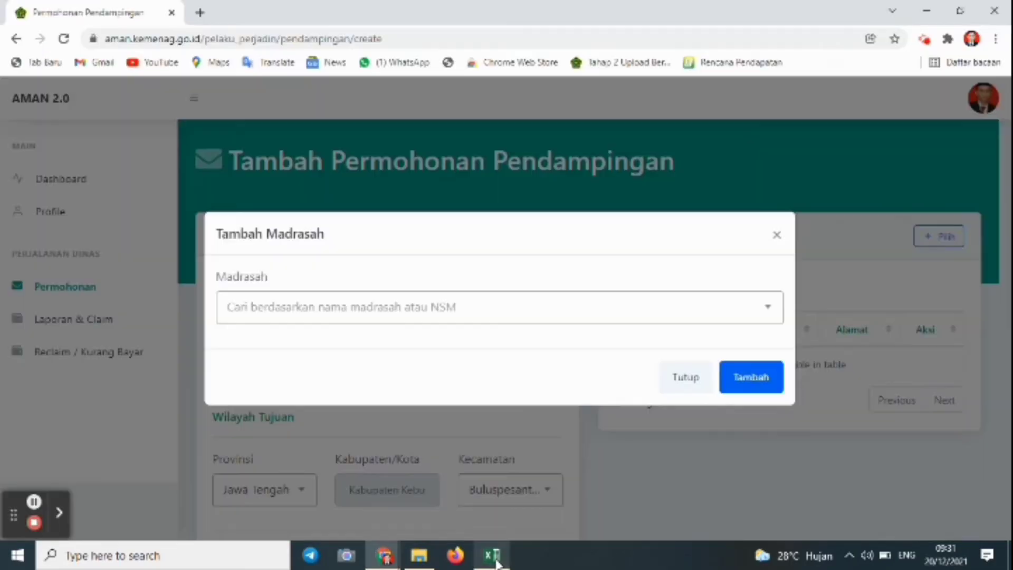
{"action": "left_click", "coordinate": [243, 310]}
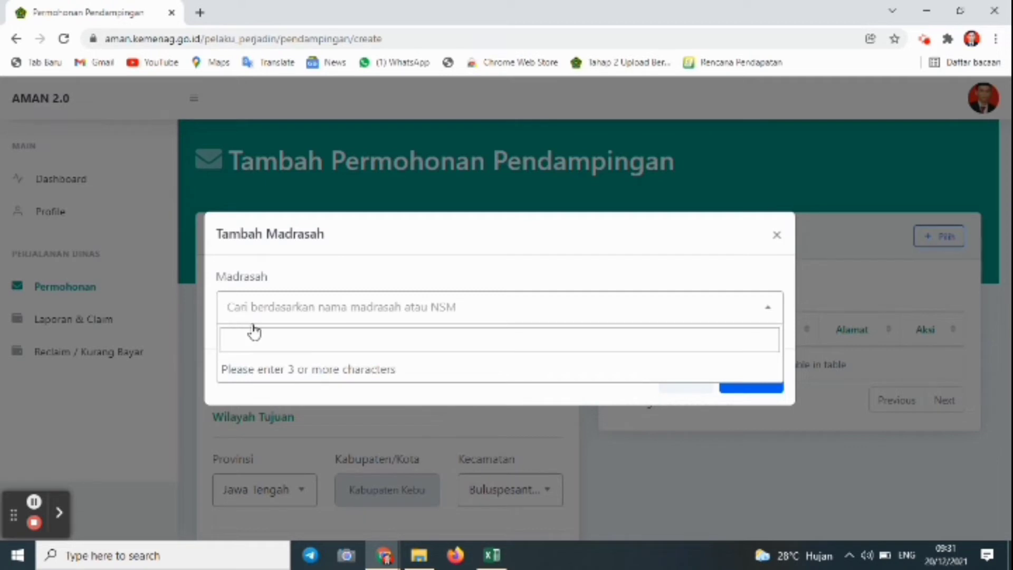
{"action": "type", "text": "MTs"}
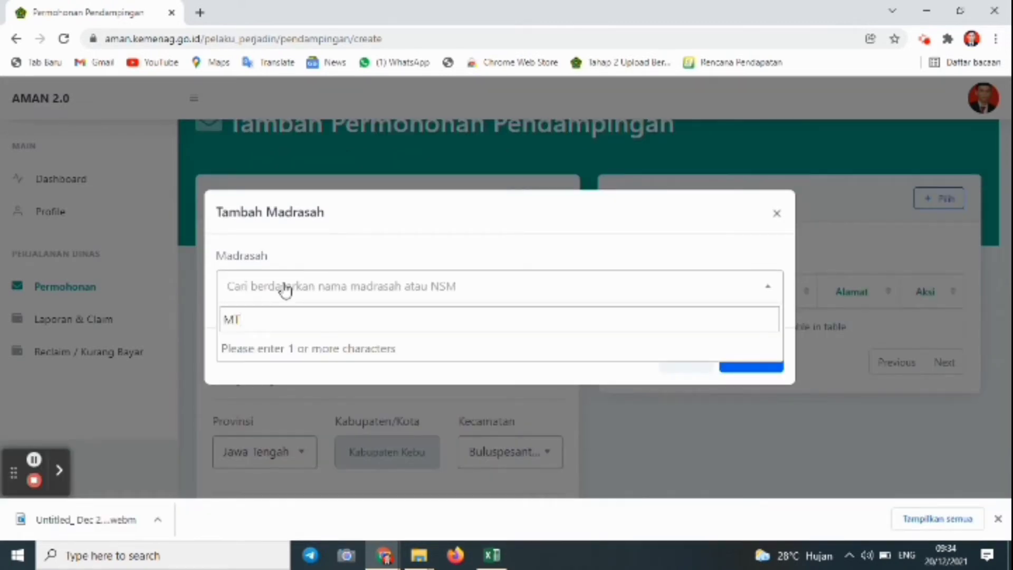
{"action": "type", "text": "S"}
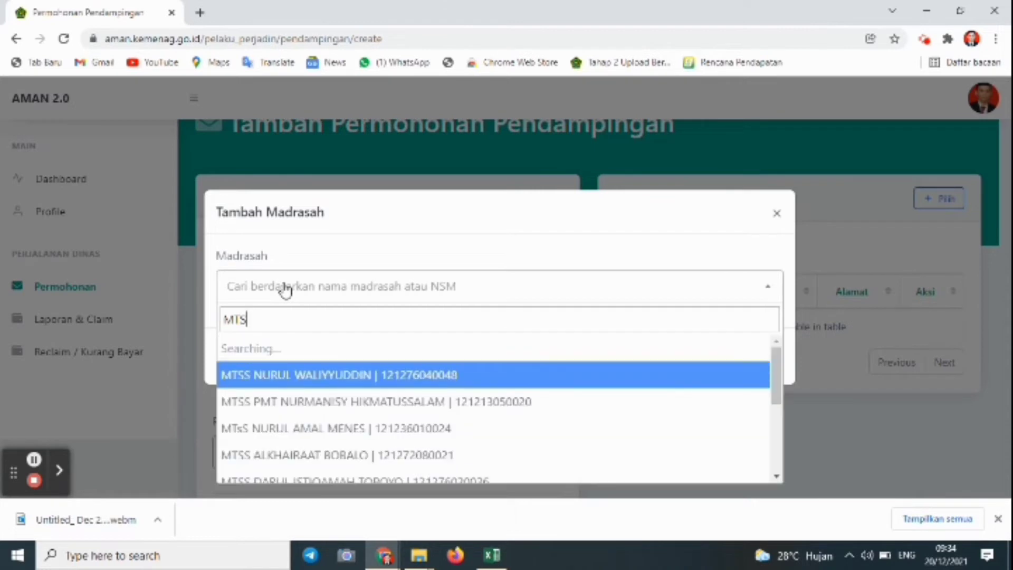
- Try adding the BULUSPESANTREN madrasah by searching for BULUSPES, and delete its row from the target madrasah table
{"action": "key", "text": "BackSpace"}
{"action": "key", "text": "BackSpace"}
{"action": "key", "text": "BackSpace"}
{"action": "type", "text": "BUL"}
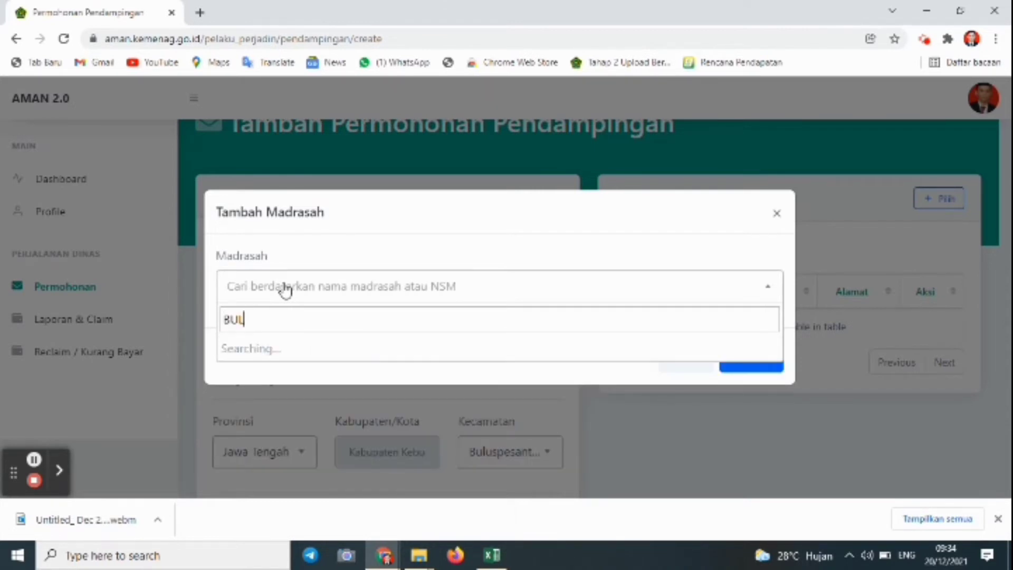
{"action": "type", "text": "USPES"}
{"action": "left_click", "coordinate": [301, 369]}
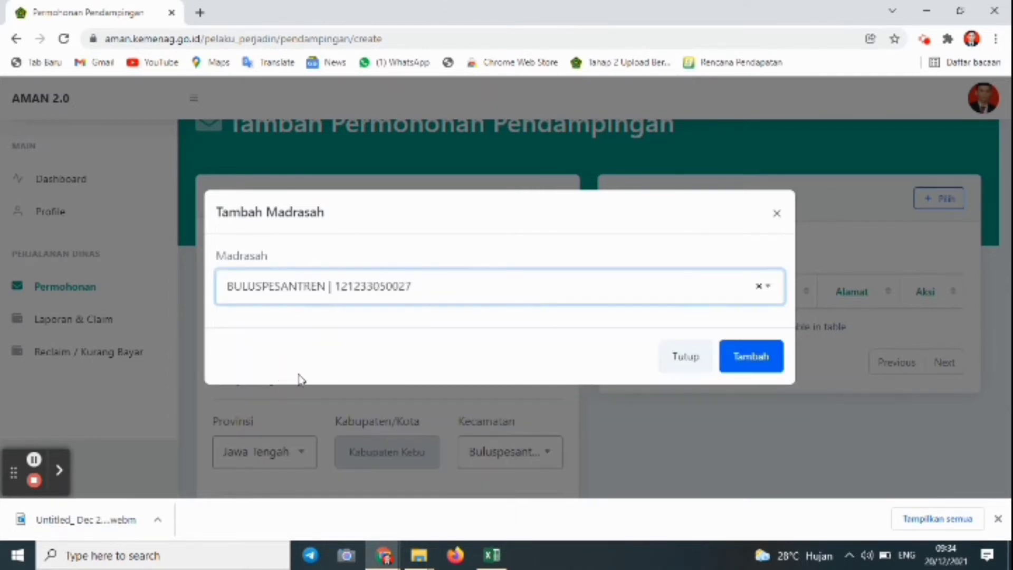
{"action": "left_click", "coordinate": [744, 344]}
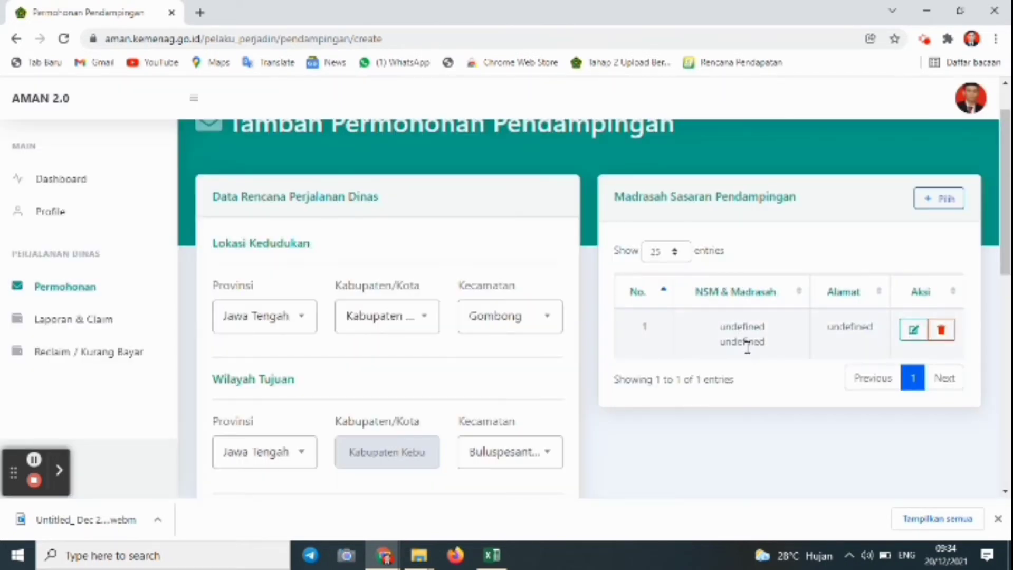
{"action": "left_click", "coordinate": [941, 330]}
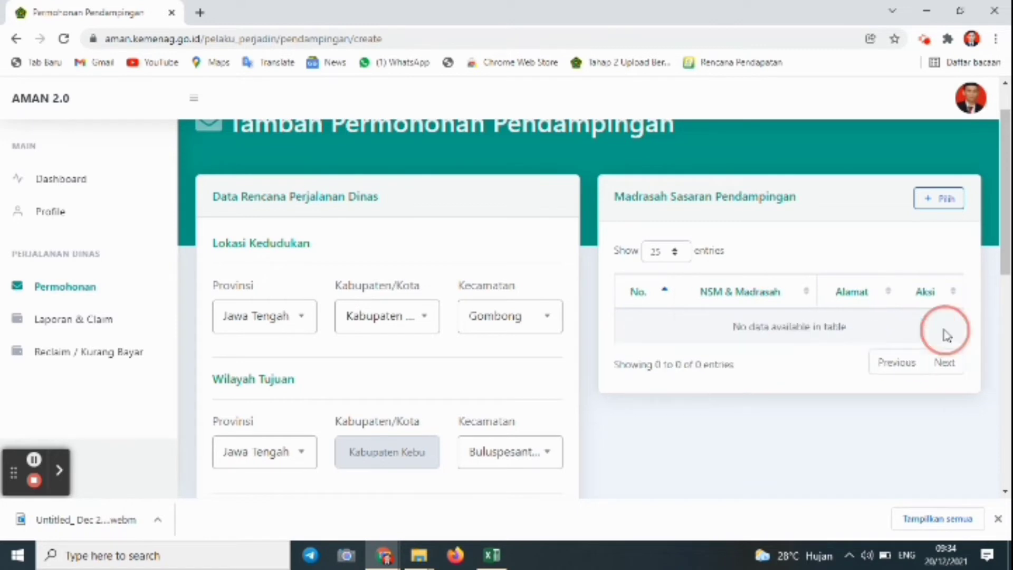
{"action": "left_click", "coordinate": [937, 204]}
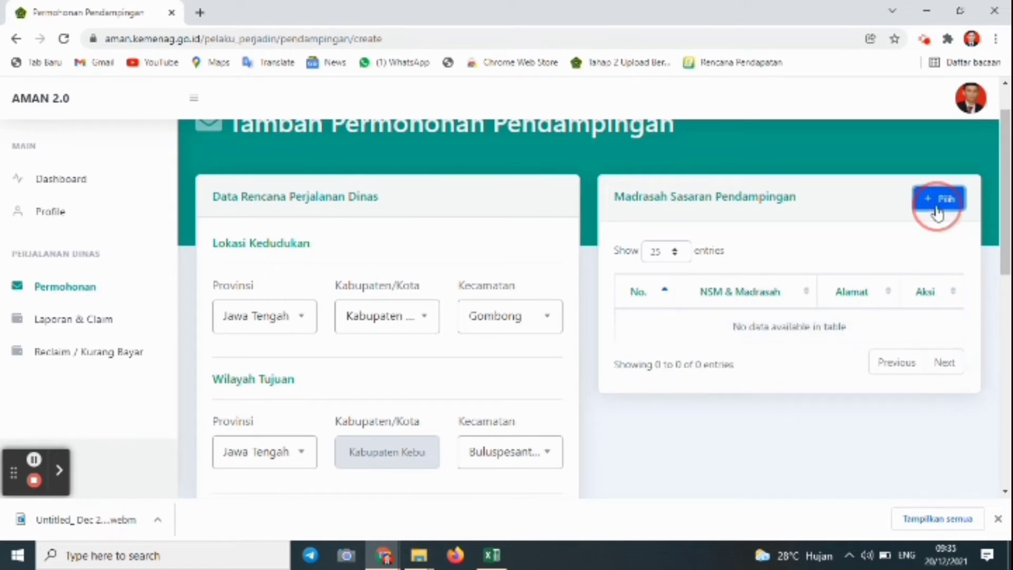
{"action": "left_click", "coordinate": [464, 296]}
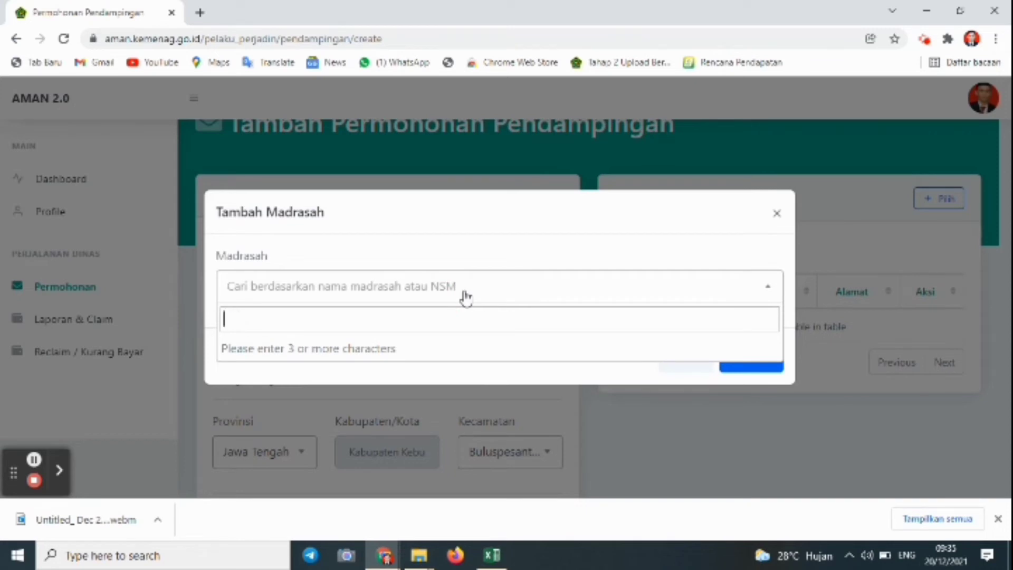
{"action": "type", "text": "1212330"}
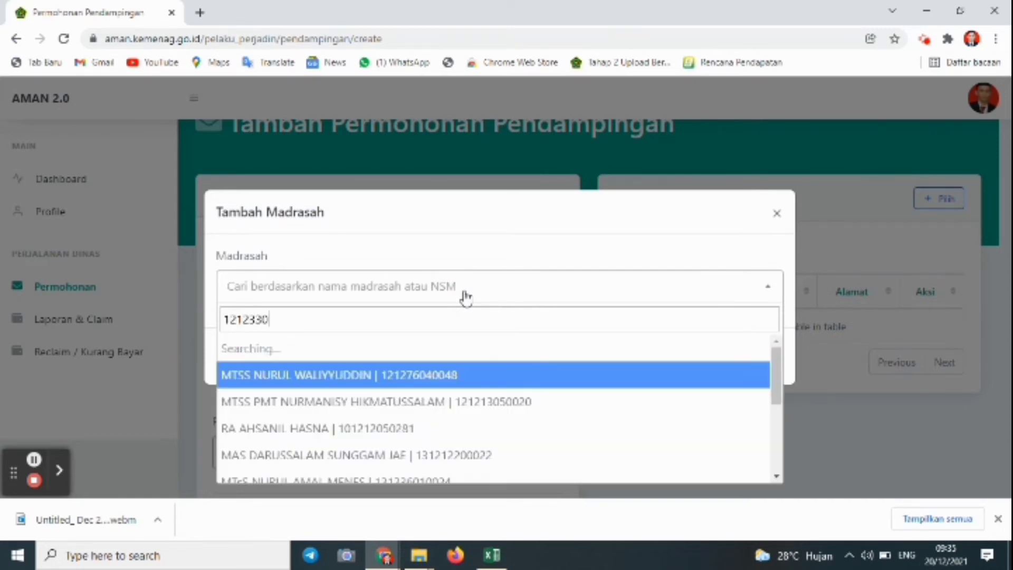
{"action": "type", "text": "027"}
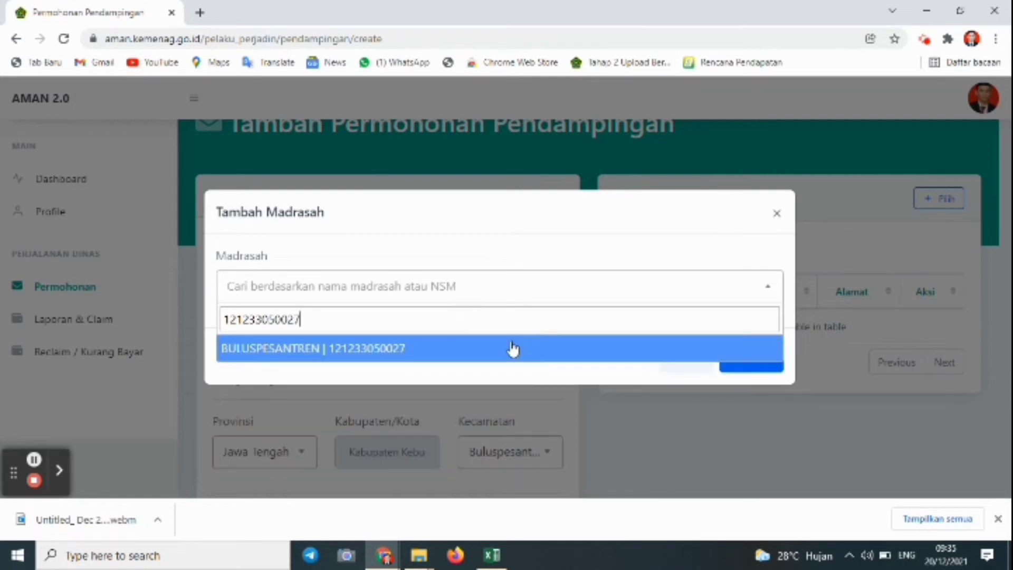
{"action": "left_click", "coordinate": [510, 348]}
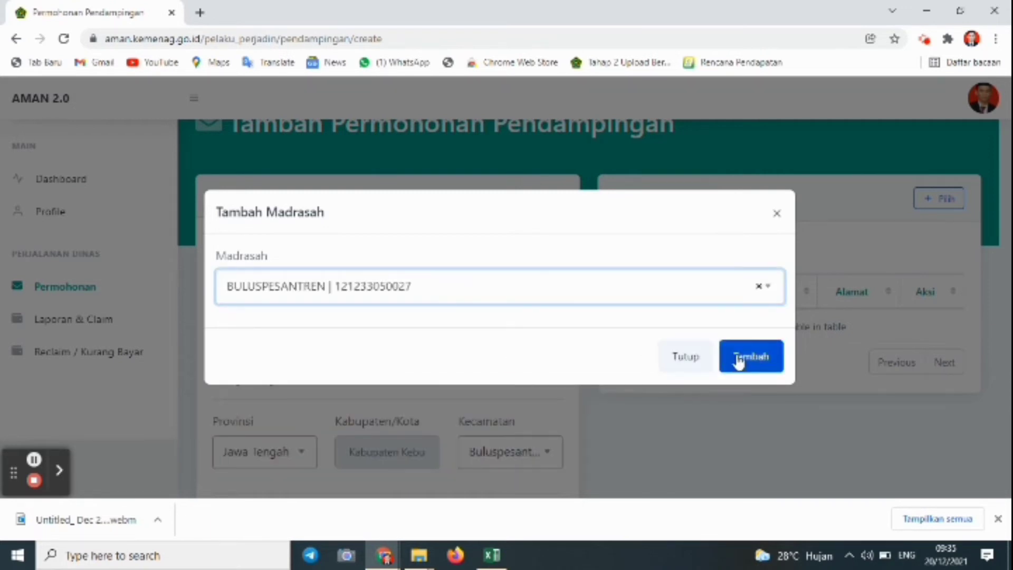
{"action": "left_click", "coordinate": [740, 357]}
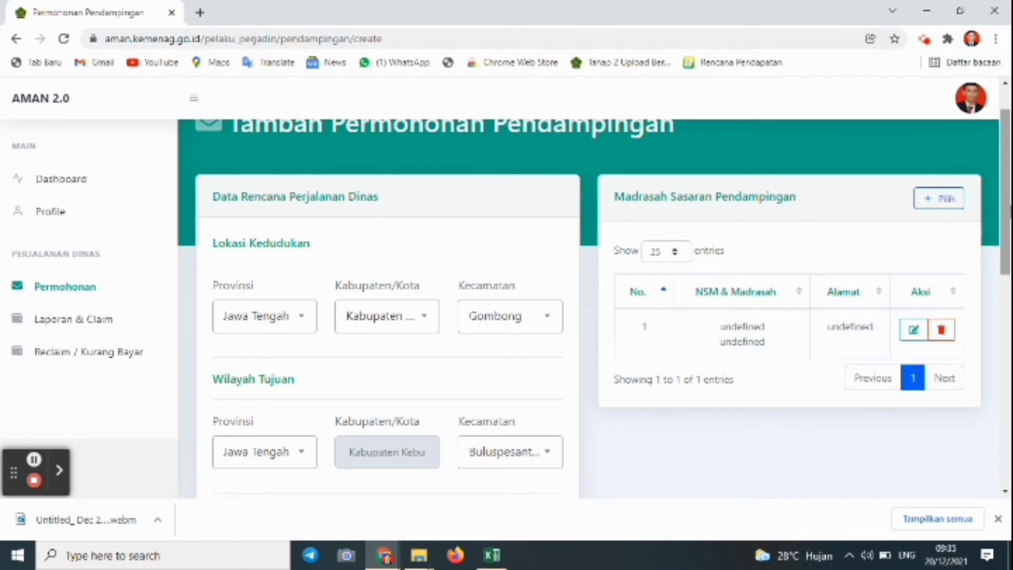
- Save the completed Pendampingan travel request
{"action": "left_click_drag", "start_coordinate": [1008, 212], "coordinate": [970, 438]}
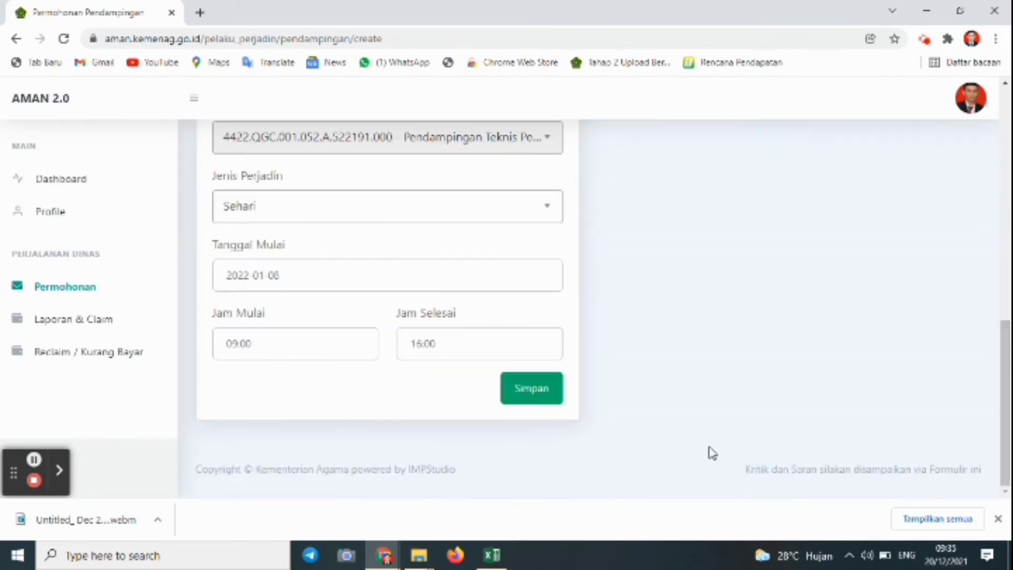
{"action": "left_click", "coordinate": [543, 400]}
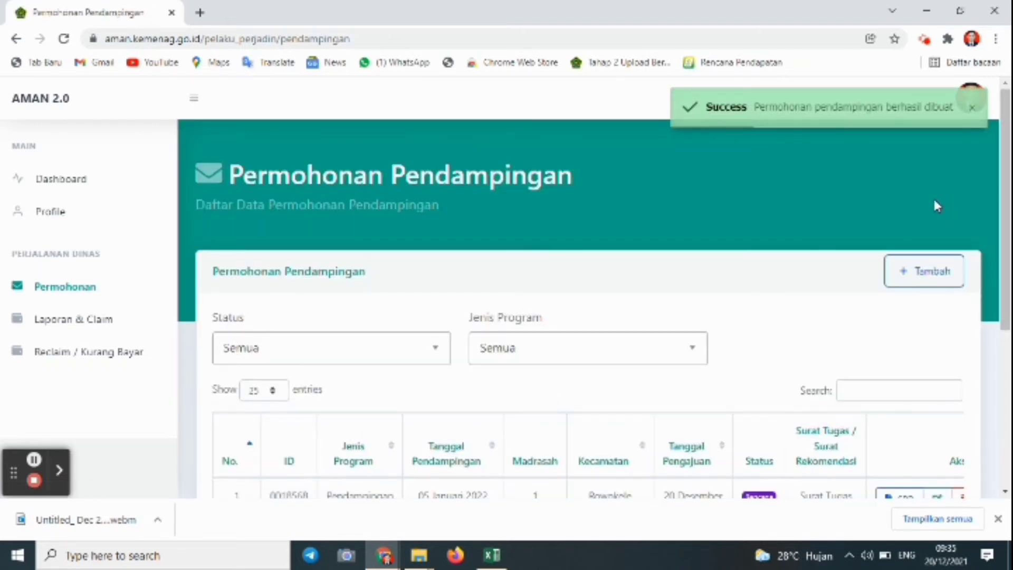
- Review the entries in the Permohonan Pendampingan list and compare them with the Excel schedule
{"action": "left_click_drag", "start_coordinate": [994, 205], "coordinate": [991, 336]}
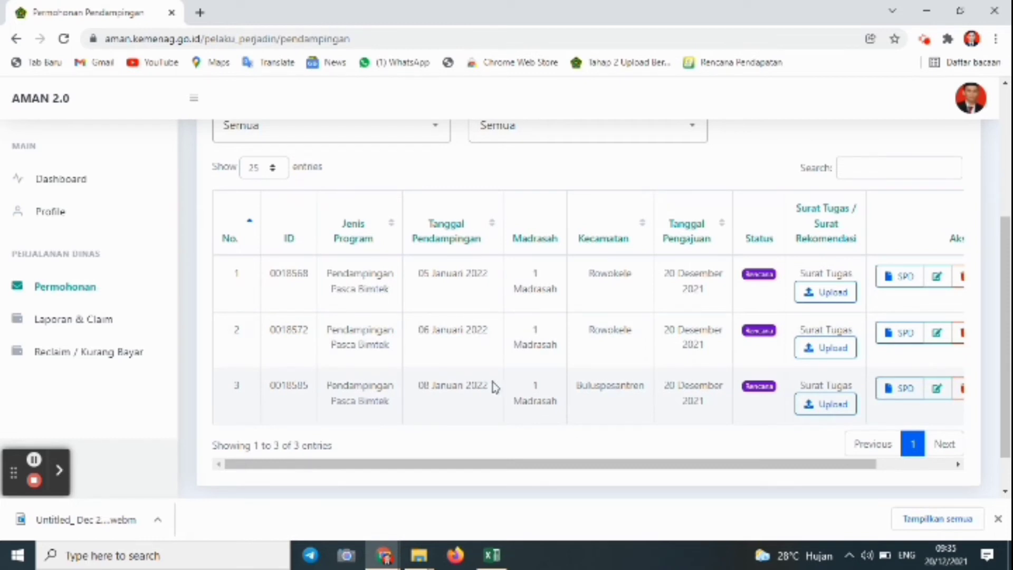
{"action": "left_click_drag", "start_coordinate": [571, 465], "coordinate": [551, 463]}
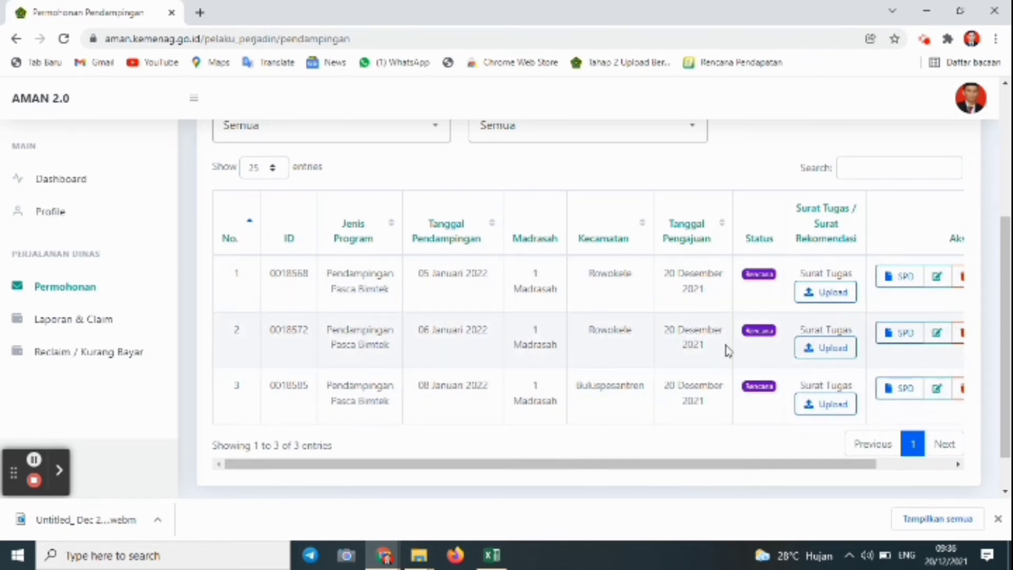
{"action": "left_click", "coordinate": [490, 557]}
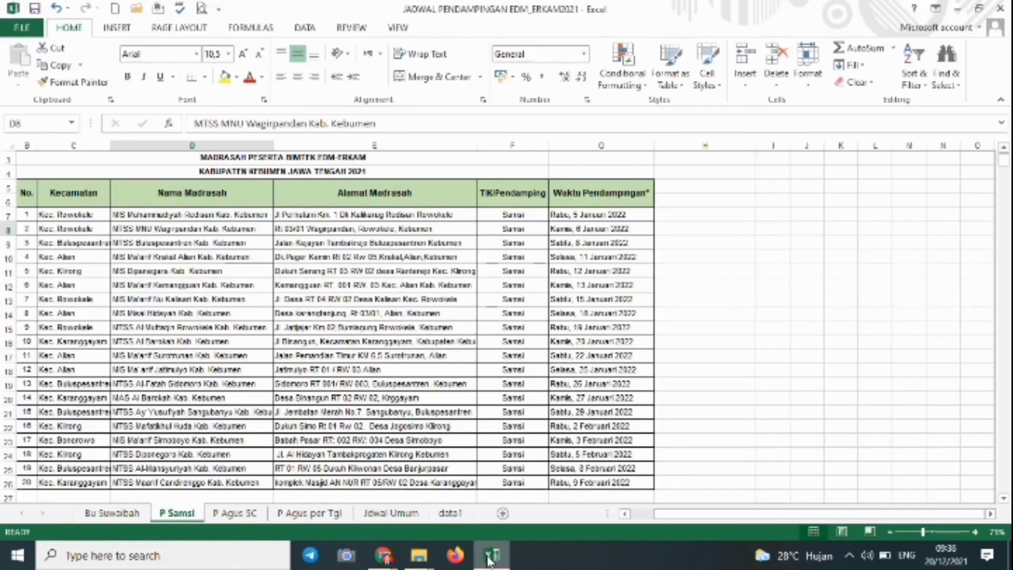
{"action": "left_click", "coordinate": [491, 556]}
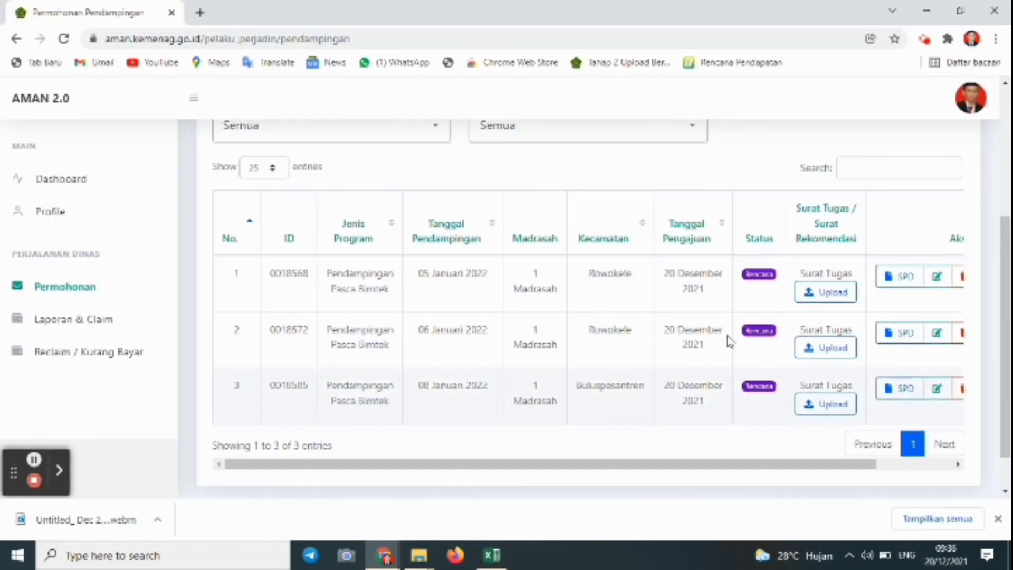
- View the Surat Tugas upload dialog of the 05 Januari 2022 request, close it, and inspect the Aksi options of the listed requests
{"action": "left_click", "coordinate": [825, 300]}
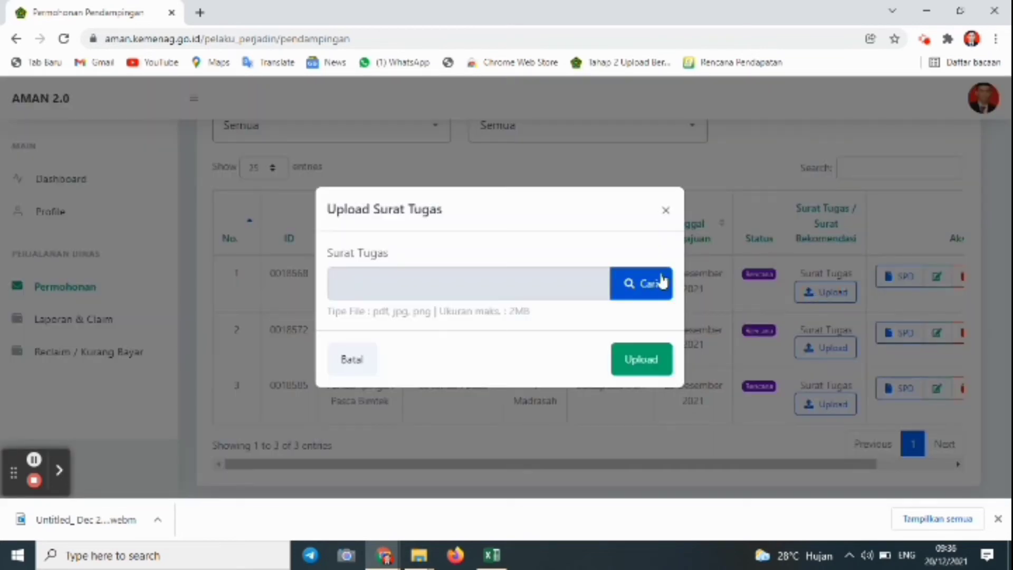
{"action": "left_click", "coordinate": [665, 210]}
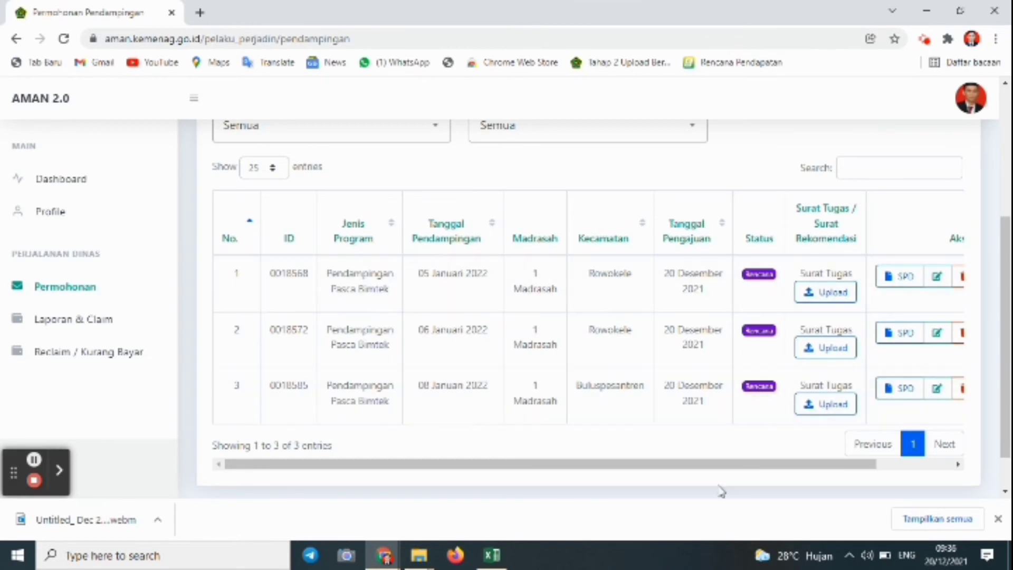
{"action": "left_click_drag", "start_coordinate": [696, 464], "coordinate": [789, 465]}
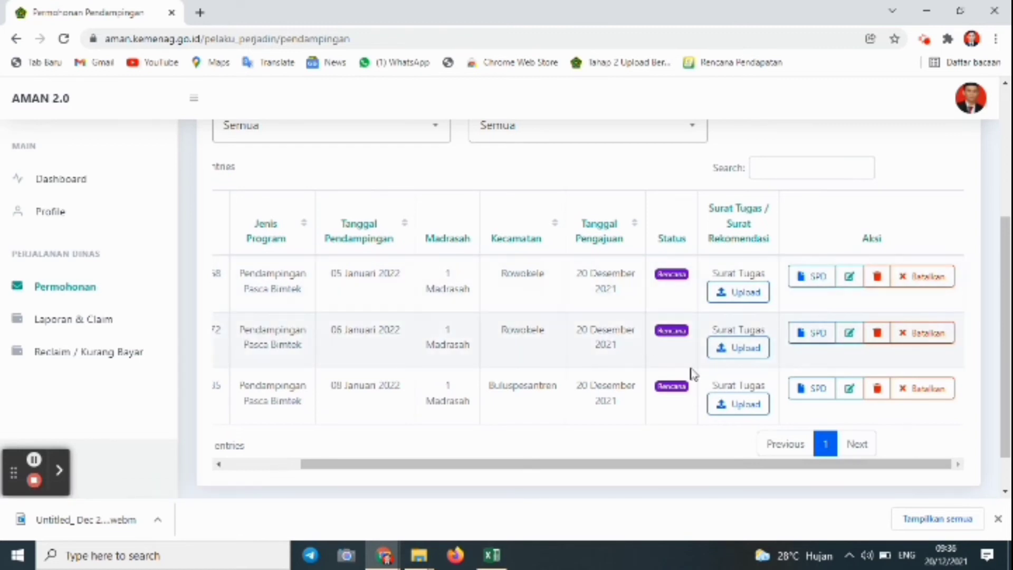
{"action": "left_click_drag", "start_coordinate": [708, 466], "coordinate": [619, 468]}
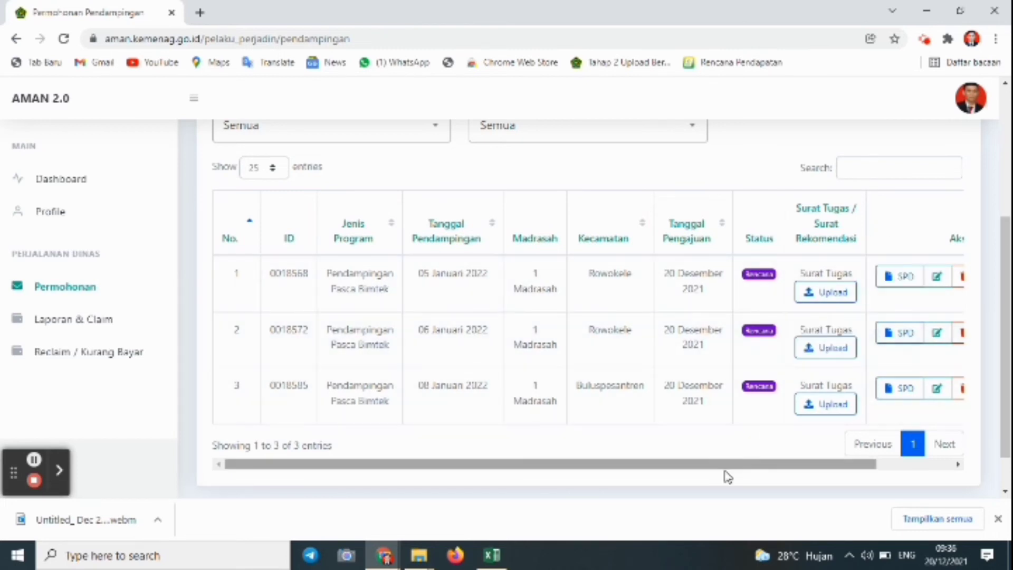
{"action": "left_click", "coordinate": [999, 523]}
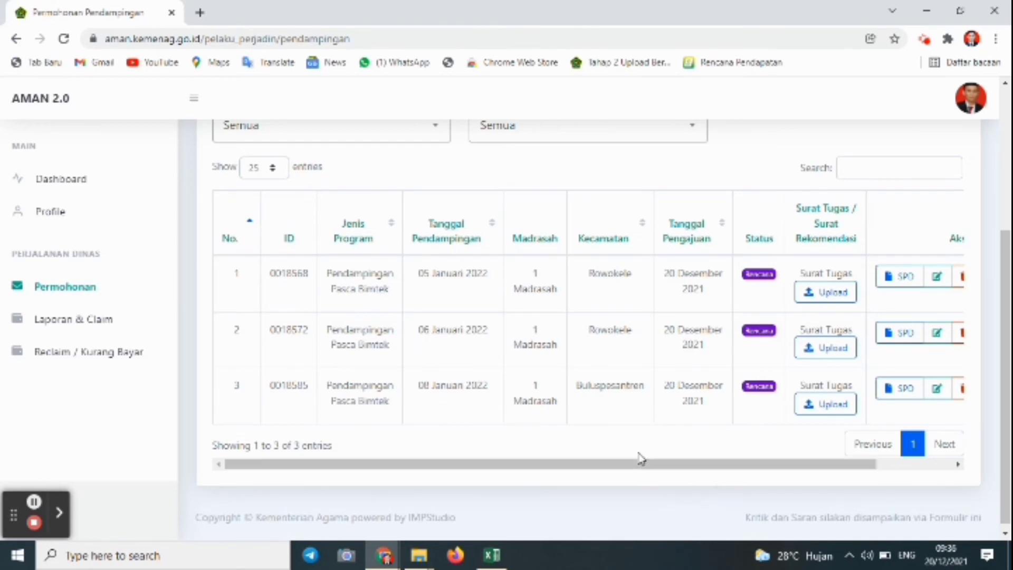
- Open a blank Pendampingan request form, look through its sections, and go back to the Permohonan list
{"action": "left_click", "coordinate": [79, 297]}
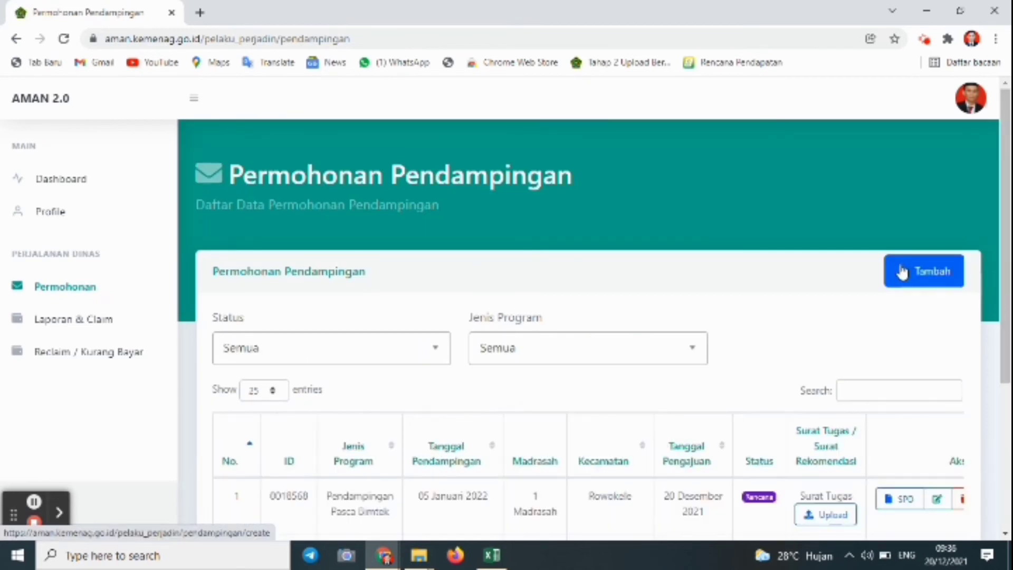
{"action": "left_click", "coordinate": [902, 272]}
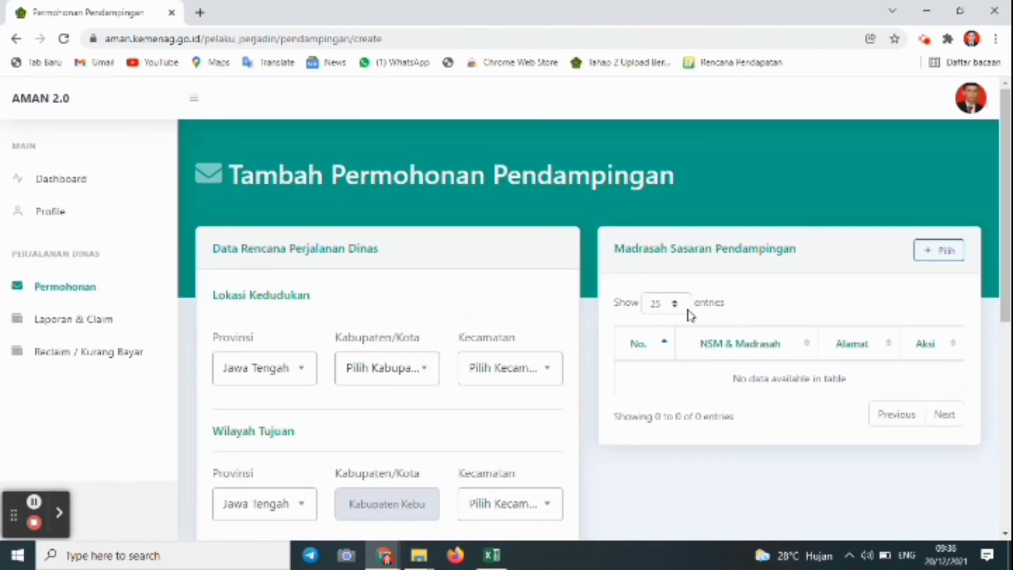
{"action": "left_click_drag", "start_coordinate": [1009, 221], "coordinate": [959, 435]}
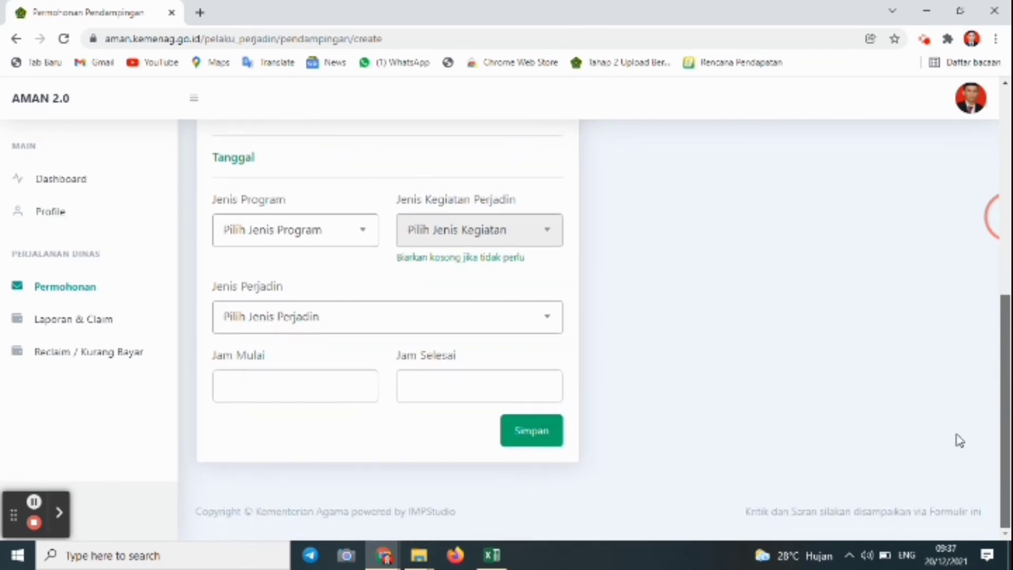
{"action": "left_click_drag", "start_coordinate": [1005, 379], "coordinate": [819, 107]}
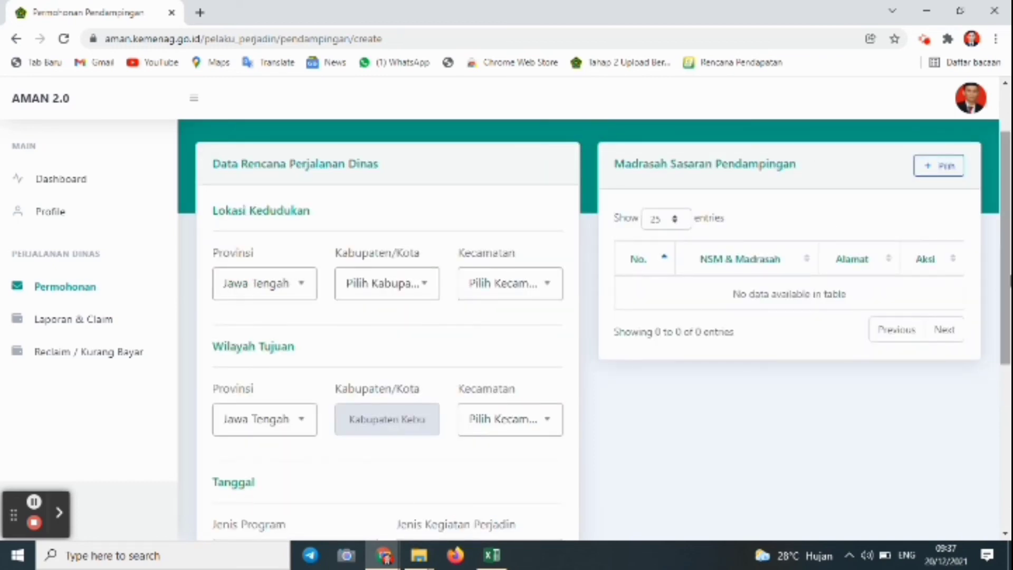
{"action": "left_click_drag", "start_coordinate": [1002, 296], "coordinate": [1004, 235]}
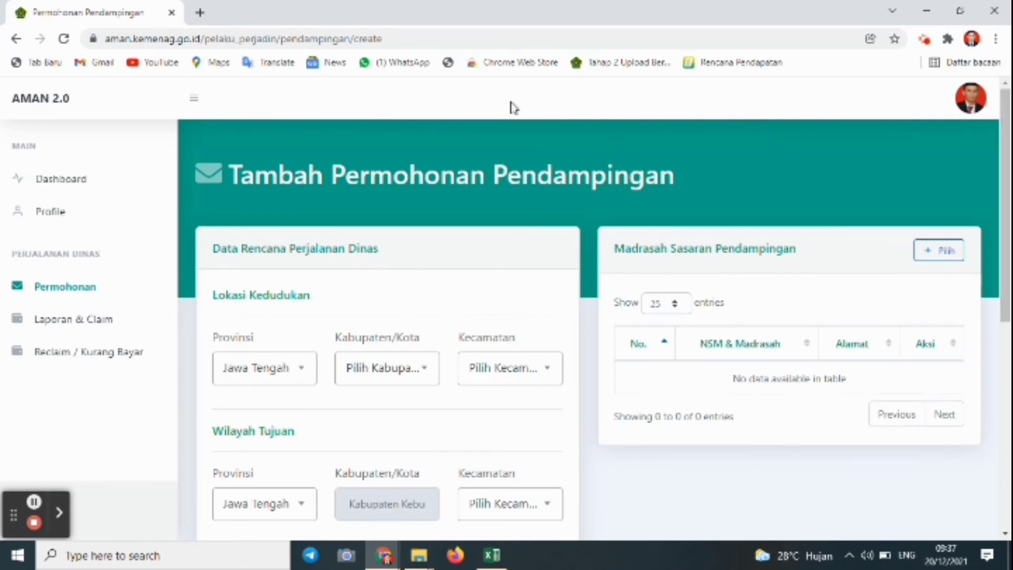
{"action": "left_click", "coordinate": [85, 289]}
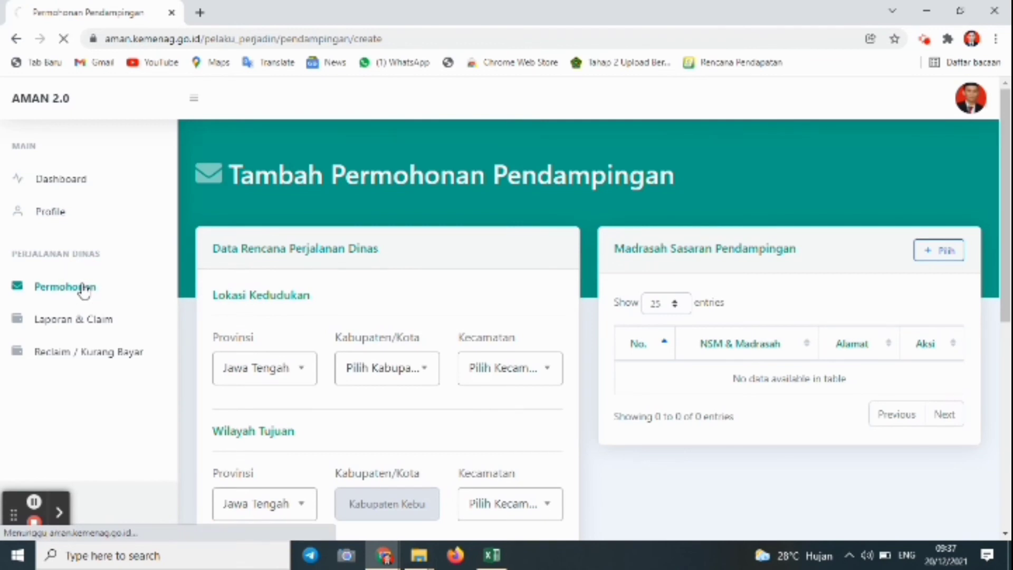